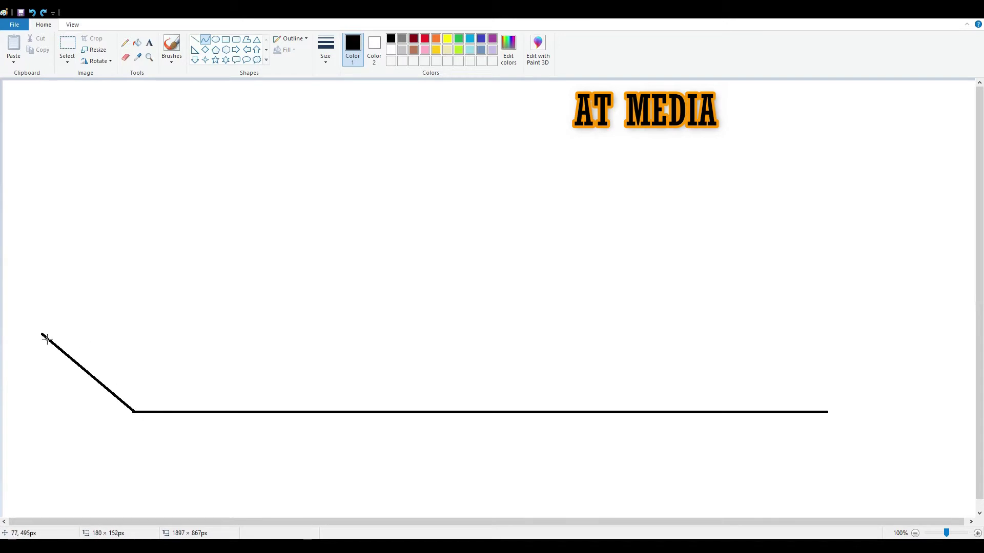
Bend the slanted bow line into a curve and erase its upper tip, undoing the trial deck curve
{"action": "mouse_move", "coordinate": [116, 369]}
{"action": "left_mouse_down"}
{"action": "mouse_move", "coordinate": [99, 339]}
{"action": "mouse_move", "coordinate": [17, 307]}
{"action": "mouse_move", "coordinate": [29, 296]}
{"action": "mouse_move", "coordinate": [12, 315]}
{"action": "mouse_move", "coordinate": [180, 316]}
{"action": "mouse_move", "coordinate": [167, 299]}
{"action": "mouse_move", "coordinate": [266, 316]}
{"action": "left_mouse_up"}
{"action": "left_click", "coordinate": [280, 298]}
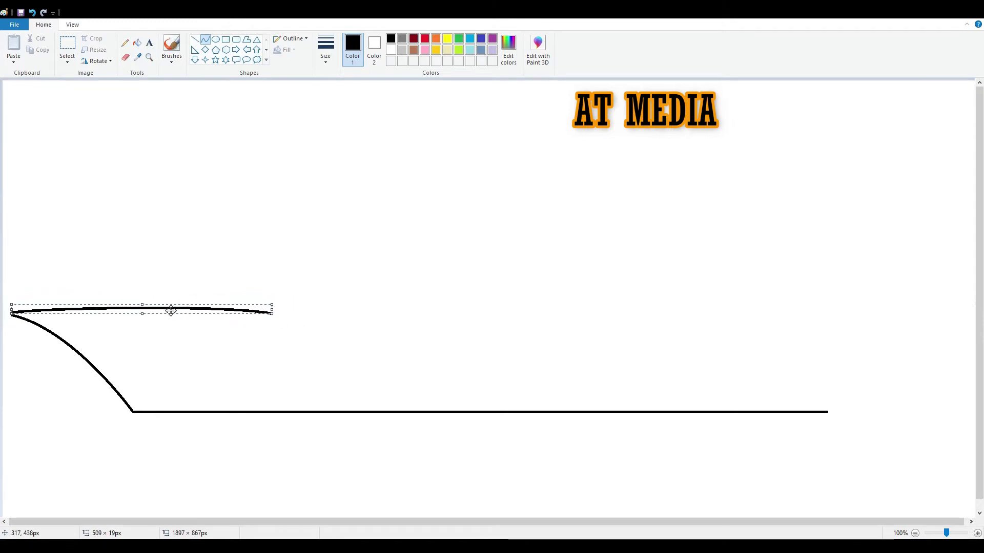
{"action": "key", "text": "ctrl+z"}
{"action": "left_click", "coordinate": [125, 57]}
{"action": "left_click", "coordinate": [205, 40]}
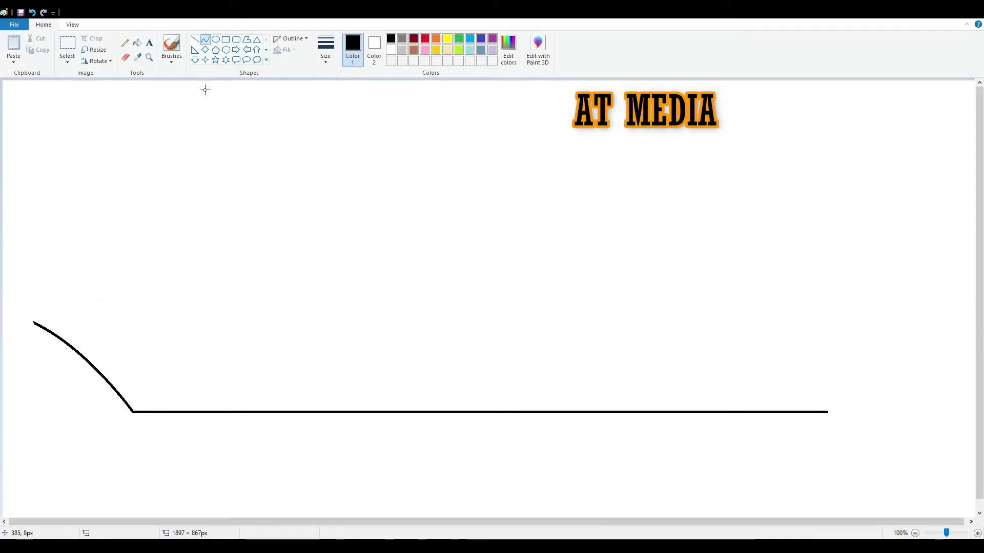
Draw a nearly flat foredeck curve about 426 px long from the bow tip, flattening it and stretching it forward to the bow
{"action": "left_click_drag", "start_coordinate": [26, 318], "coordinate": [239, 327]}
{"action": "left_click_drag", "start_coordinate": [61, 314], "coordinate": [77, 308]}
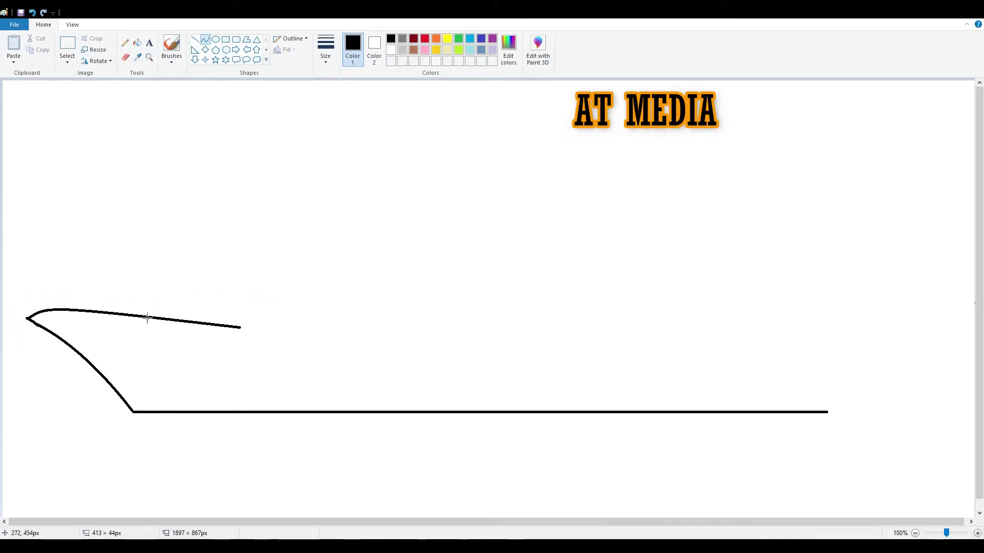
{"action": "left_click", "coordinate": [230, 343]}
{"action": "mouse_move", "coordinate": [239, 327]}
{"action": "left_mouse_down"}
{"action": "mouse_move", "coordinate": [268, 330]}
{"action": "mouse_move", "coordinate": [244, 329]}
{"action": "left_mouse_up"}
{"action": "left_click_drag", "start_coordinate": [29, 327], "coordinate": [29, 333]}
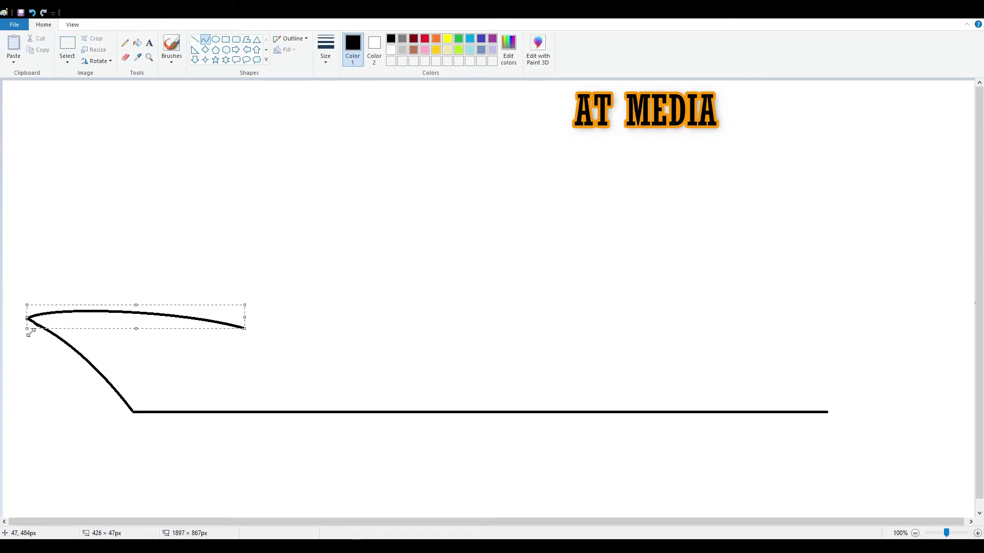
{"action": "left_click_drag", "start_coordinate": [136, 328], "coordinate": [136, 310]}
{"action": "left_click_drag", "start_coordinate": [27, 308], "coordinate": [14, 309]}
{"action": "left_click", "coordinate": [119, 275]}
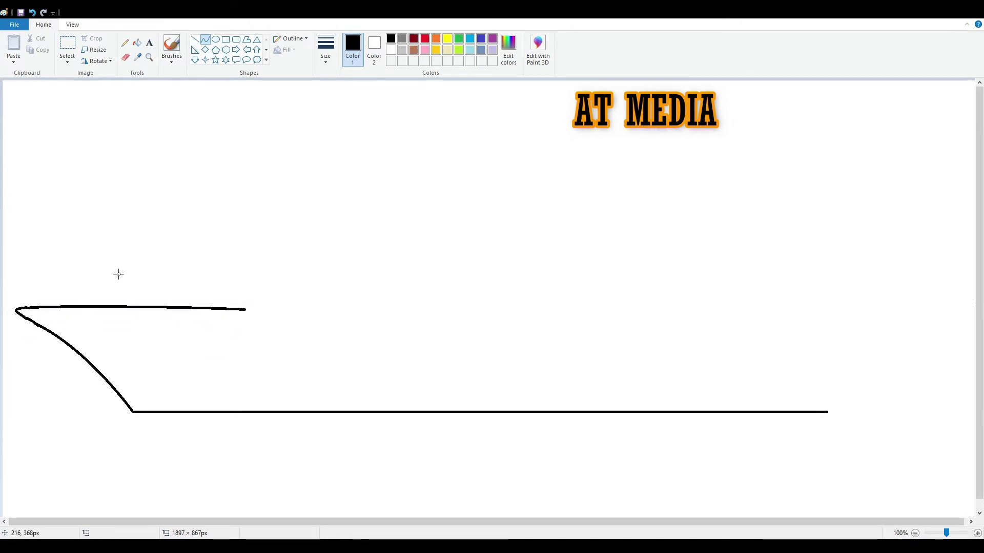
Draw the long main deck curve about 1033 px wide from the foredeck, sloping down gently toward the stern
{"action": "mouse_move", "coordinate": [252, 312]}
{"action": "left_mouse_down"}
{"action": "mouse_move", "coordinate": [835, 410]}
{"action": "mouse_move", "coordinate": [817, 370]}
{"action": "left_mouse_up"}
{"action": "mouse_move", "coordinate": [779, 358]}
{"action": "left_mouse_down"}
{"action": "mouse_move", "coordinate": [748, 336]}
{"action": "mouse_move", "coordinate": [744, 316]}
{"action": "left_mouse_up"}
{"action": "left_click_drag", "start_coordinate": [816, 371], "coordinate": [799, 363]}
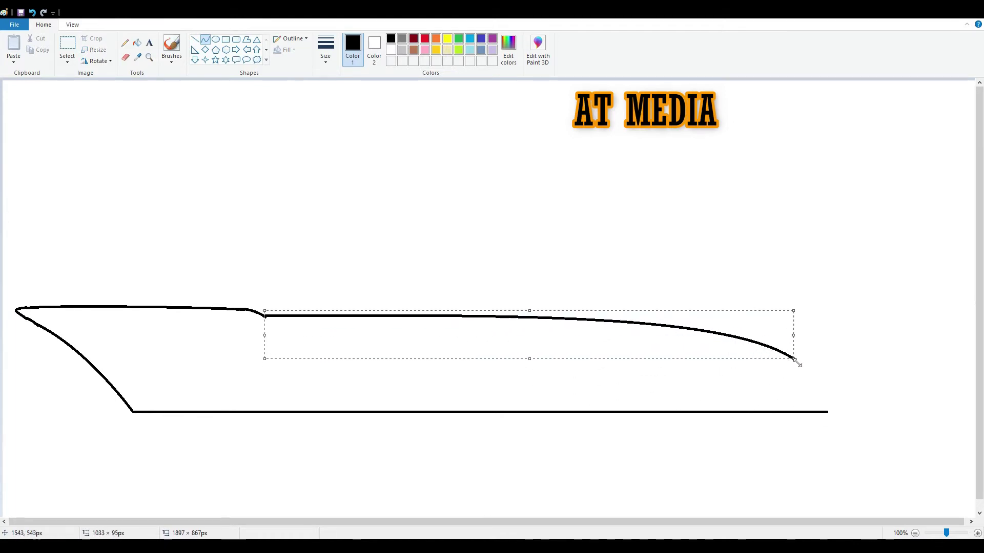
{"action": "left_click_drag", "start_coordinate": [541, 362], "coordinate": [541, 352]}
{"action": "left_click", "coordinate": [596, 279]}
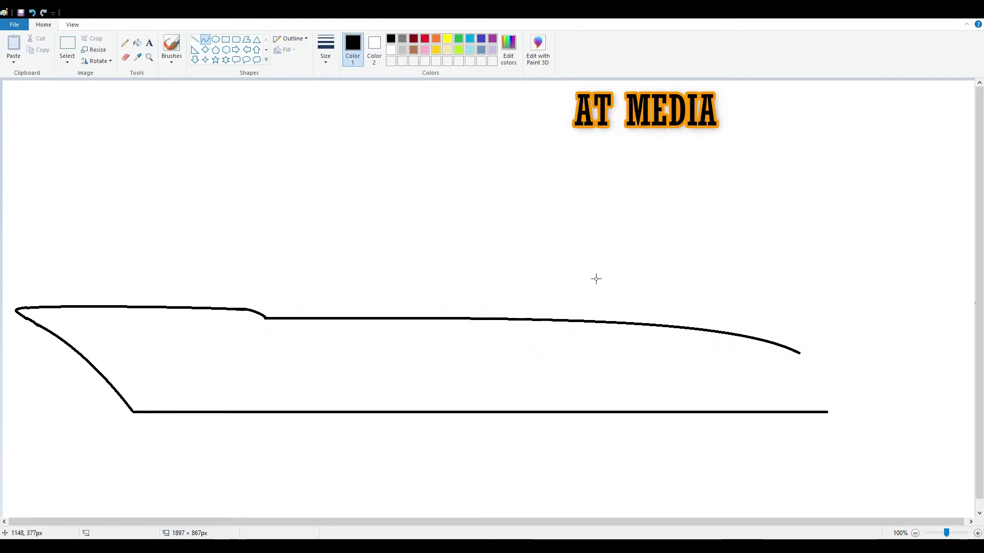
Erase the aft tip of the deck line and add a small curved corner at the hull bottom's stern end
{"action": "left_click", "coordinate": [125, 57]}
{"action": "left_click_drag", "start_coordinate": [776, 344], "coordinate": [799, 354]}
{"action": "left_click", "coordinate": [206, 41]}
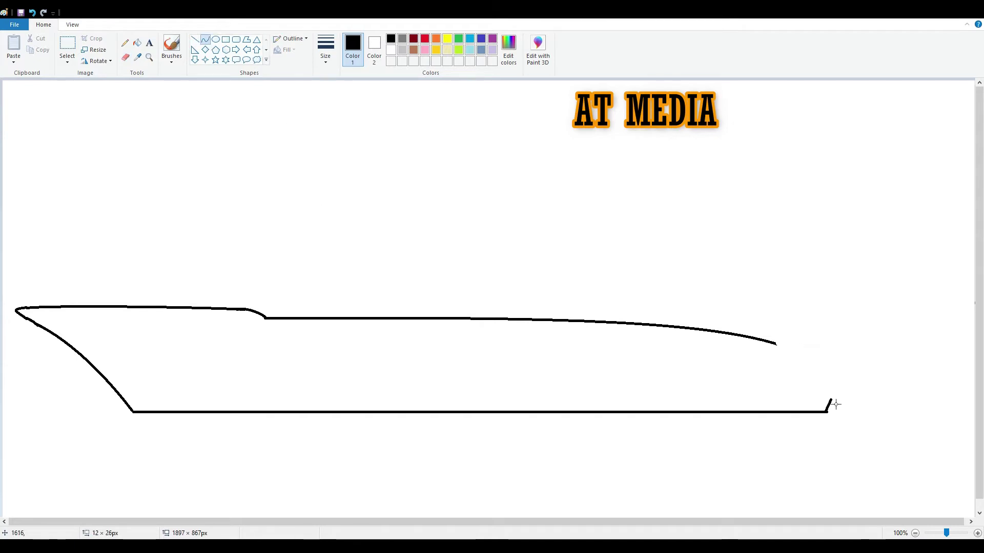
{"action": "key", "text": "ctrl+z"}
{"action": "left_click_drag", "start_coordinate": [830, 414], "coordinate": [849, 407]}
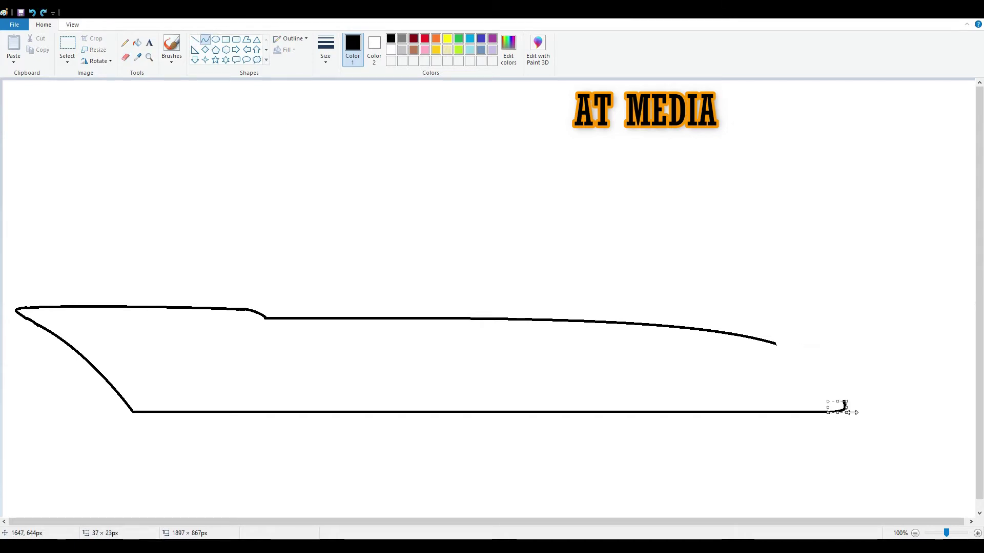
Draw an S-shaped stern curve joining the end of the deck line to the small corner at the hull bottom
{"action": "left_click_drag", "start_coordinate": [757, 351], "coordinate": [845, 401]}
{"action": "mouse_move", "coordinate": [800, 376]}
{"action": "left_mouse_down"}
{"action": "mouse_move", "coordinate": [780, 349]}
{"action": "mouse_move", "coordinate": [753, 340]}
{"action": "left_mouse_up"}
{"action": "left_click", "coordinate": [125, 57]}
{"action": "left_click", "coordinate": [205, 39]}
{"action": "left_click", "coordinate": [753, 340]}
{"action": "left_click", "coordinate": [125, 57]}
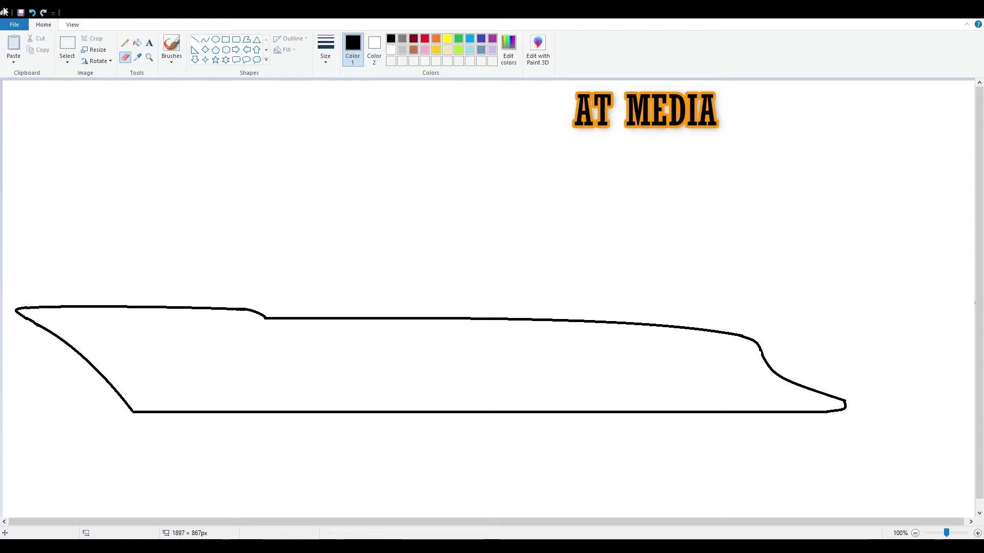
Draw a slanted windshield line on the foredeck and a curve about 246 × 88 px from its top down to the main deck
{"action": "left_click", "coordinate": [195, 39]}
{"action": "mouse_move", "coordinate": [176, 307]}
{"action": "left_mouse_down"}
{"action": "mouse_move", "coordinate": [209, 273]}
{"action": "mouse_move", "coordinate": [322, 317]}
{"action": "mouse_move", "coordinate": [339, 229]}
{"action": "left_mouse_up"}
{"action": "left_click", "coordinate": [293, 268]}
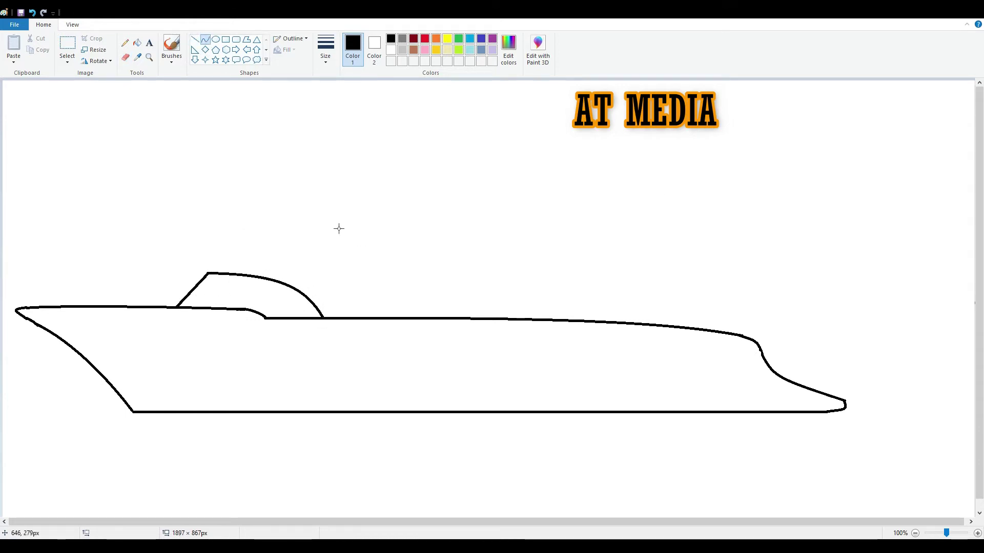
{"action": "left_click", "coordinate": [125, 57]}
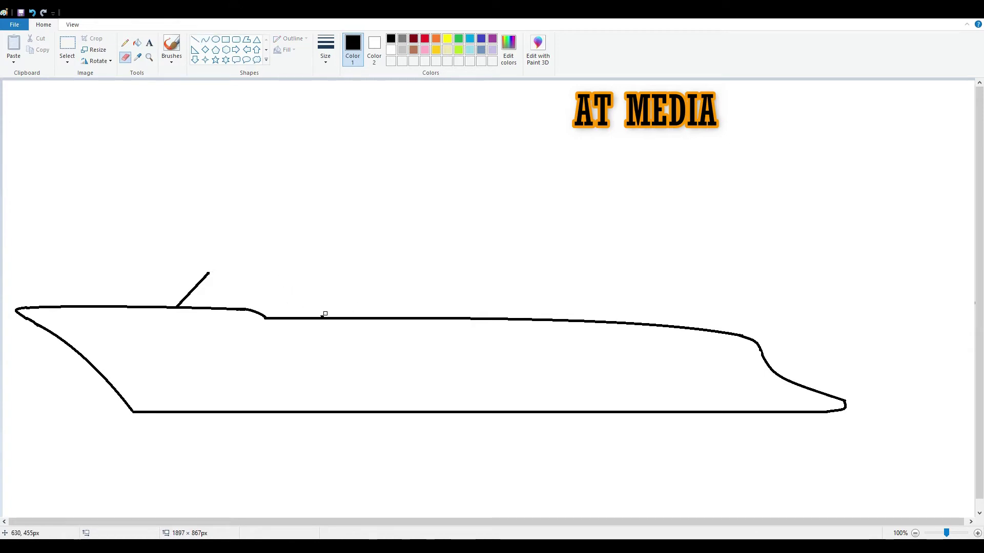
{"action": "left_click", "coordinate": [195, 39]}
{"action": "left_click", "coordinate": [206, 40]}
{"action": "left_click_drag", "start_coordinate": [207, 273], "coordinate": [334, 317]}
{"action": "left_click_drag", "start_coordinate": [287, 289], "coordinate": [307, 276]}
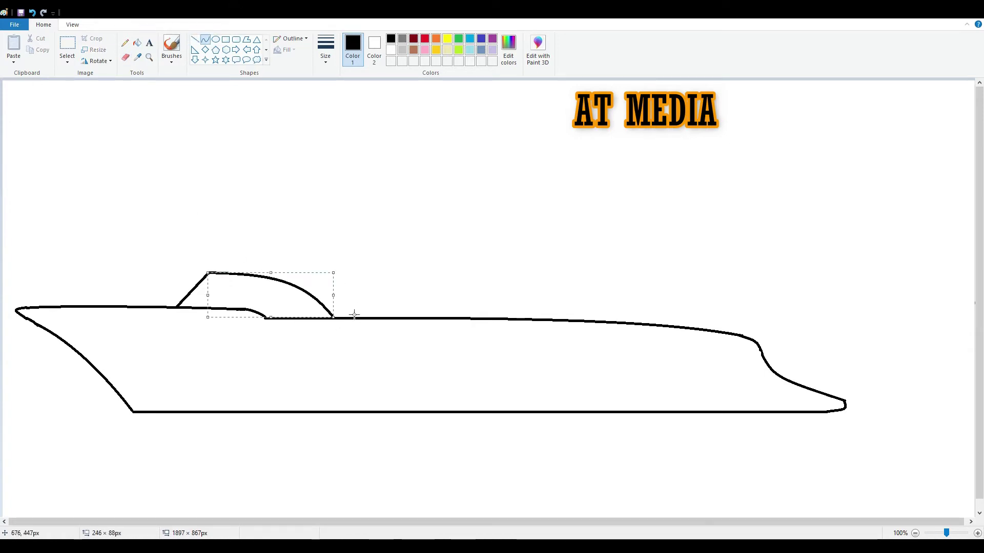
Draw a straight horizontal line aft from the windshield through the cabin and round its aft end down to the deck
{"action": "left_click", "coordinate": [195, 39]}
{"action": "mouse_move", "coordinate": [192, 291]}
{"action": "left_mouse_down"}
{"action": "mouse_move", "coordinate": [610, 293]}
{"action": "mouse_move", "coordinate": [686, 328]}
{"action": "mouse_move", "coordinate": [681, 301]}
{"action": "left_mouse_up"}
{"action": "left_click", "coordinate": [205, 39]}
{"action": "left_click", "coordinate": [687, 314]}
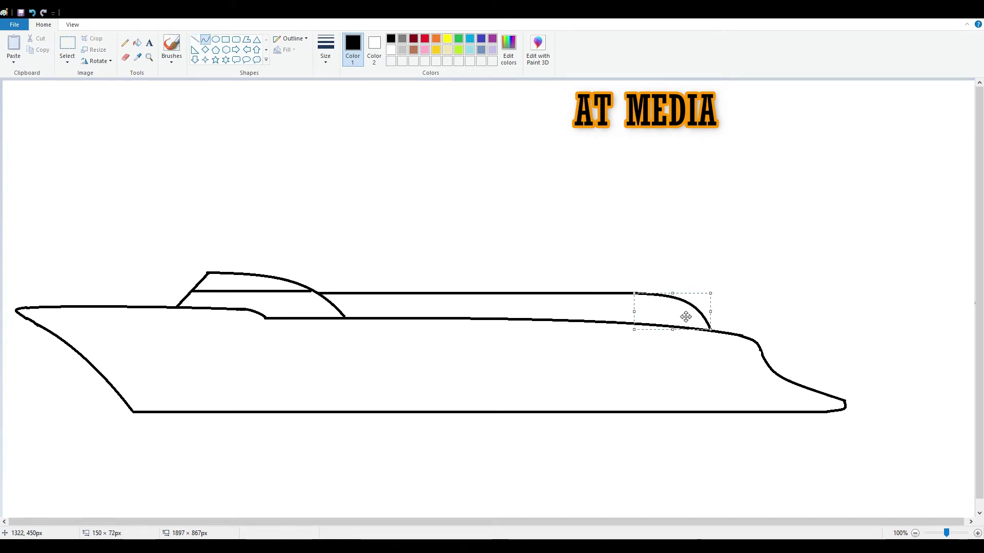
{"action": "left_click", "coordinate": [125, 57]}
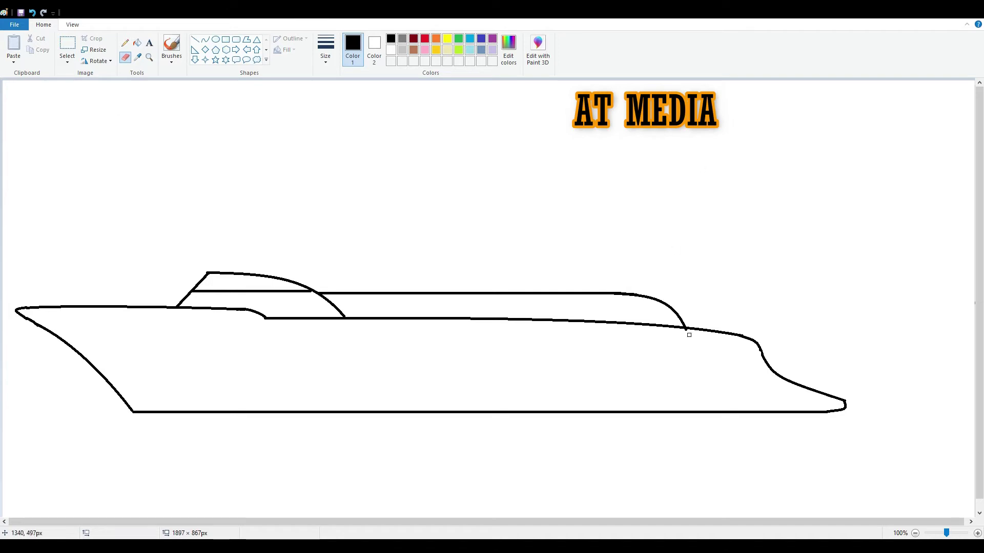
{"action": "key", "text": "ctrl+z"}
{"action": "key", "text": "ctrl+z"}
{"action": "mouse_move", "coordinate": [315, 291]}
{"action": "left_mouse_down"}
{"action": "mouse_move", "coordinate": [679, 326]}
{"action": "mouse_move", "coordinate": [662, 305]}
{"action": "left_mouse_up"}
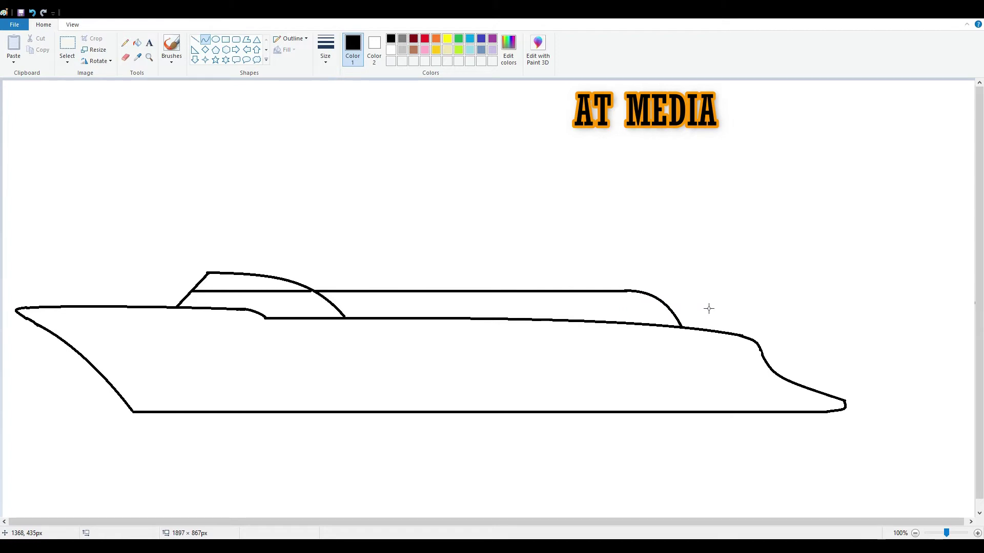
Draw a curved roof line about 235 px wide rising aft from just ahead of the windshield's top
{"action": "scroll", "coordinate": [811, 499], "scroll_direction": "up", "scroll_amount": 1}
{"action": "mouse_move", "coordinate": [412, 355]}
{"action": "left_mouse_down"}
{"action": "mouse_move", "coordinate": [392, 355]}
{"action": "mouse_move", "coordinate": [610, 237]}
{"action": "mouse_move", "coordinate": [634, 275]}
{"action": "left_mouse_up"}
{"action": "left_click", "coordinate": [205, 39]}
{"action": "left_click_drag", "start_coordinate": [429, 343], "coordinate": [439, 292]}
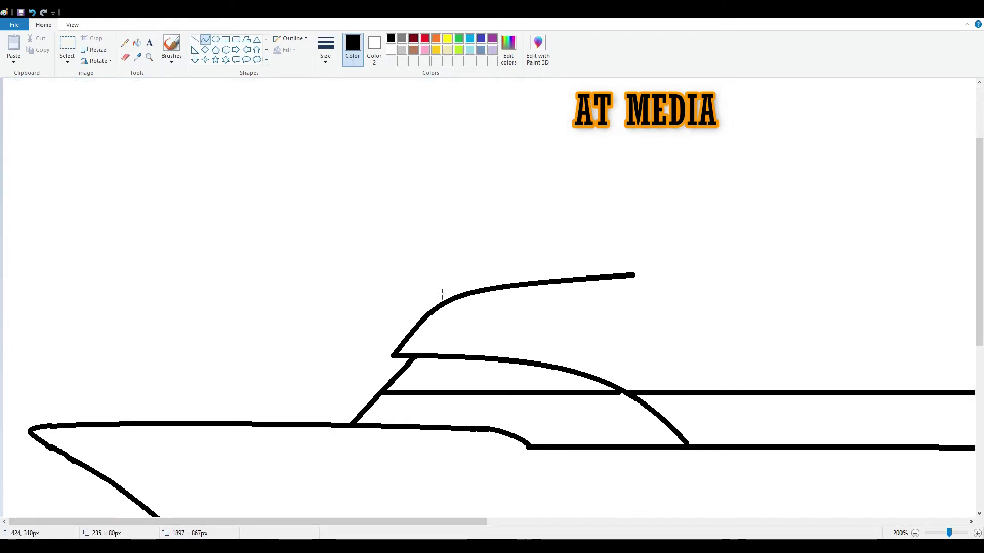
{"action": "left_click_drag", "start_coordinate": [634, 277], "coordinate": [643, 291]}
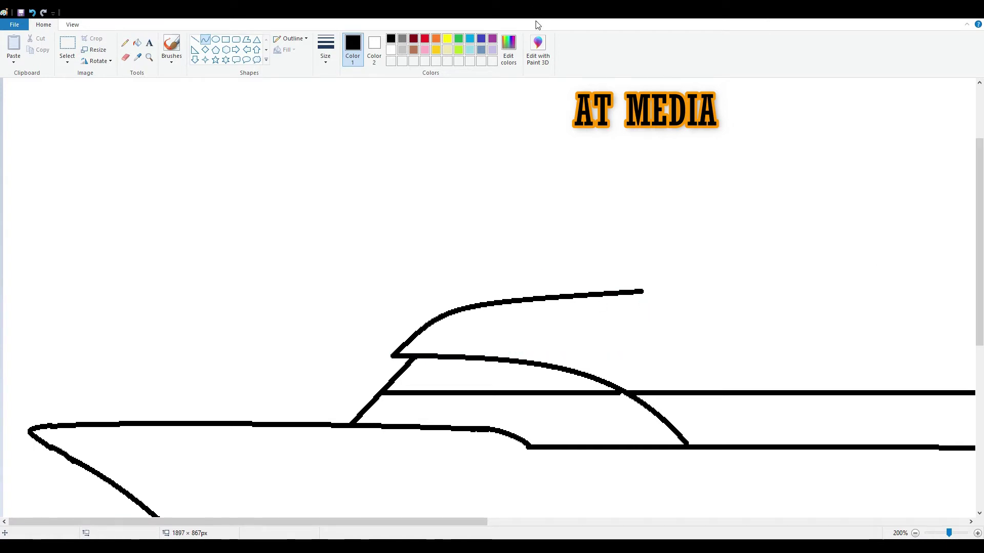
Add a slanted upper windshield line about 94 × 75 px and a horizontal top line with a rounded aft end
{"action": "left_click_drag", "start_coordinate": [541, 298], "coordinate": [638, 221]}
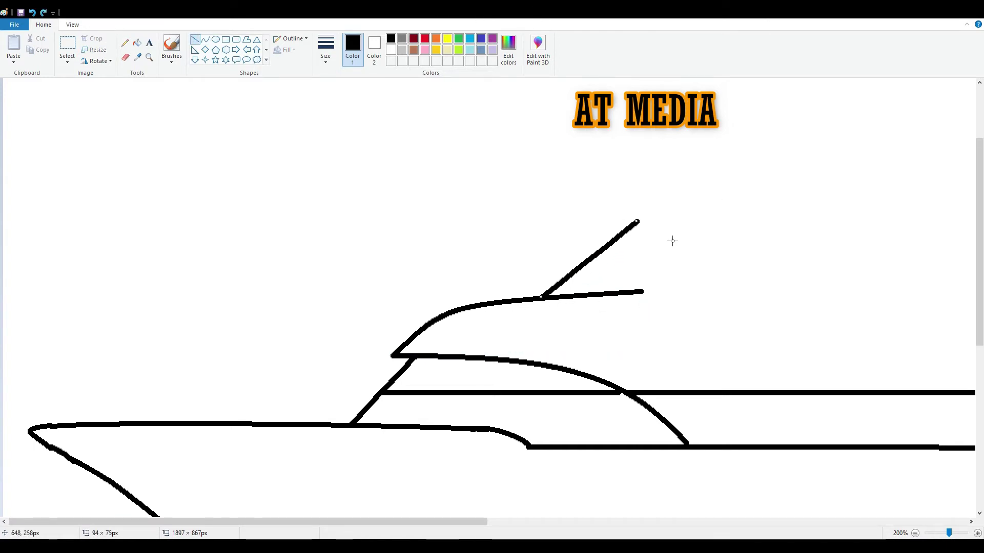
{"action": "scroll", "coordinate": [354, 180], "scroll_direction": "right", "scroll_amount": 5}
{"action": "mouse_move", "coordinate": [319, 219]}
{"action": "left_mouse_down"}
{"action": "mouse_move", "coordinate": [470, 219]}
{"action": "mouse_move", "coordinate": [567, 271]}
{"action": "mouse_move", "coordinate": [535, 235]}
{"action": "left_mouse_up"}
{"action": "left_click", "coordinate": [205, 39]}
Erase the excess roof line and close the upper window with a straight base, a curved aft sill and a trimmed tip
{"action": "left_click", "coordinate": [125, 56]}
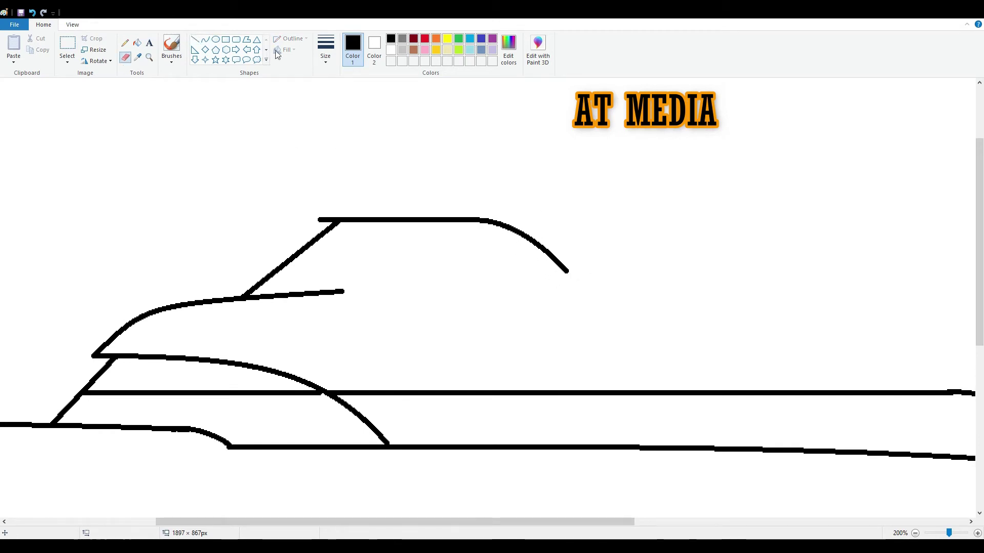
{"action": "left_click_drag", "start_coordinate": [262, 300], "coordinate": [347, 288]}
{"action": "left_click", "coordinate": [195, 39]}
{"action": "mouse_move", "coordinate": [245, 299]}
{"action": "left_mouse_down"}
{"action": "mouse_move", "coordinate": [420, 300]}
{"action": "mouse_move", "coordinate": [568, 278]}
{"action": "left_mouse_up"}
{"action": "left_click_drag", "start_coordinate": [492, 289], "coordinate": [598, 275]}
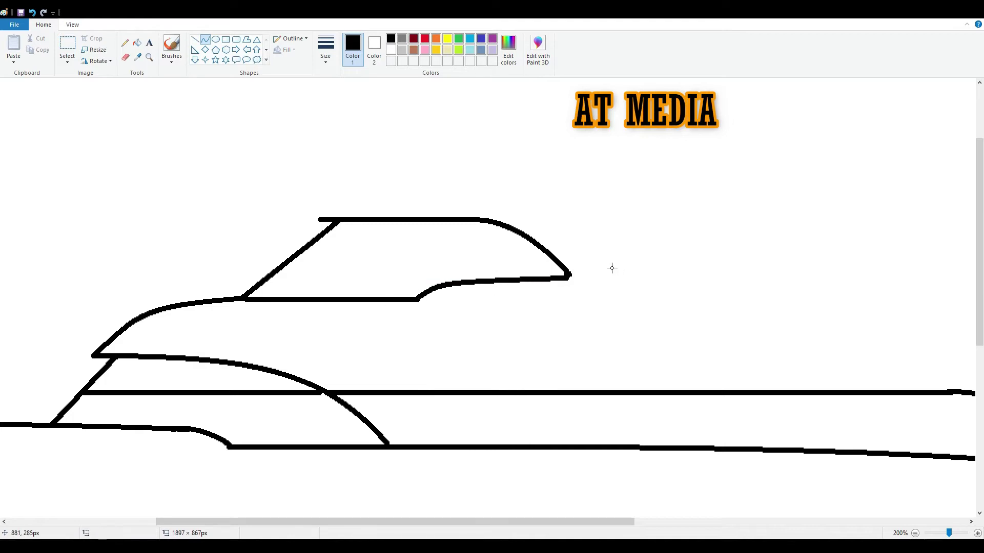
{"action": "key", "text": "alt+h"}
{"action": "key", "text": "e"}
{"action": "key", "text": "r"}
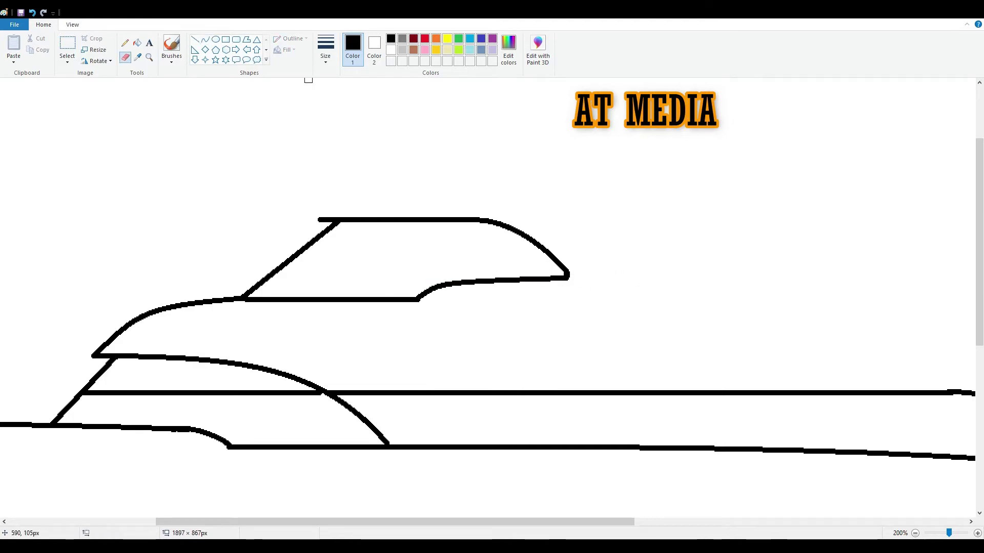
Draw a small curved visor above the front of the upper window and undo the last line added
{"action": "left_click", "coordinate": [205, 40]}
{"action": "mouse_move", "coordinate": [318, 220]}
{"action": "left_mouse_down"}
{"action": "mouse_move", "coordinate": [405, 202]}
{"action": "mouse_move", "coordinate": [328, 204]}
{"action": "left_mouse_up"}
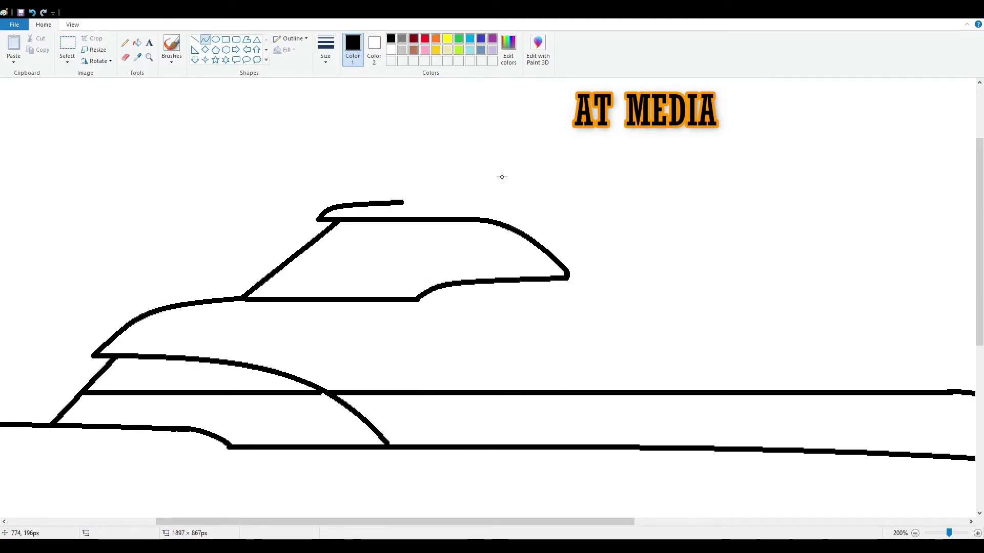
{"action": "left_click", "coordinate": [195, 39]}
{"action": "mouse_move", "coordinate": [404, 203]}
{"action": "left_mouse_down"}
{"action": "mouse_move", "coordinate": [416, 186]}
{"action": "mouse_move", "coordinate": [702, 184]}
{"action": "left_mouse_up"}
{"action": "scroll", "coordinate": [702, 241], "scroll_direction": "down", "scroll_amount": 1}
{"action": "key", "text": "ctrl+z"}
Draw the long horizontal top roof line behind the visor and curve its aft end downward
{"action": "mouse_move", "coordinate": [356, 176]}
{"action": "left_mouse_down"}
{"action": "mouse_move", "coordinate": [553, 177]}
{"action": "mouse_move", "coordinate": [586, 185]}
{"action": "mouse_move", "coordinate": [578, 176]}
{"action": "mouse_move", "coordinate": [530, 186]}
{"action": "mouse_move", "coordinate": [560, 192]}
{"action": "mouse_move", "coordinate": [549, 220]}
{"action": "mouse_move", "coordinate": [527, 195]}
{"action": "mouse_move", "coordinate": [558, 214]}
{"action": "left_mouse_up"}
{"action": "key", "text": "alt+h"}
{"action": "key", "text": "s"}
{"action": "key", "text": "h"}
{"action": "left_click", "coordinate": [578, 175]}
Draw the underside of the top roof's aft overhang and a diagonal line about 48 × 48 px down from its inner end
{"action": "left_click", "coordinate": [194, 39]}
{"action": "left_click", "coordinate": [216, 39]}
{"action": "left_click", "coordinate": [194, 40]}
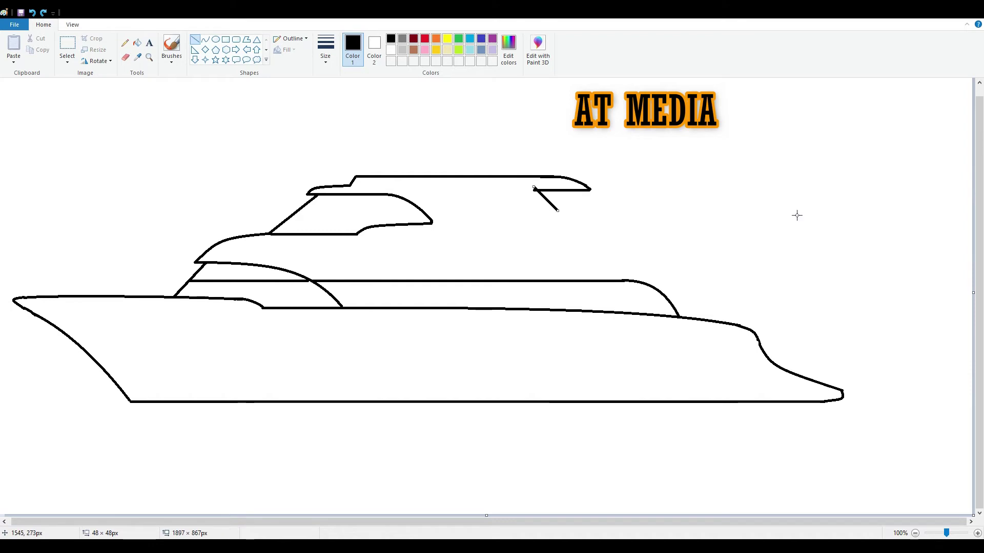
{"action": "left_click", "coordinate": [125, 57]}
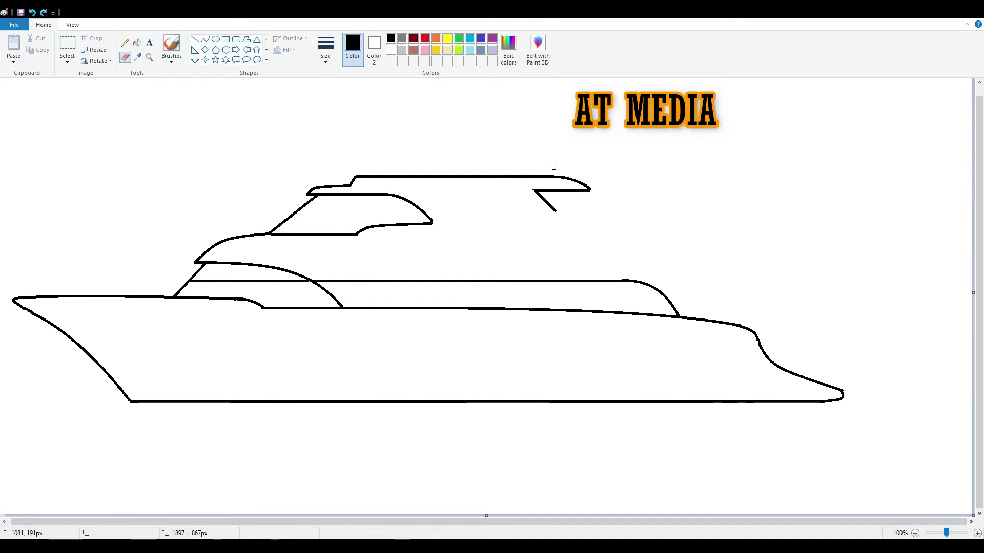
Draw the upper deck's aft overhang with a slanted support below it and shorten the lower window band's rounded end
{"action": "left_click", "coordinate": [194, 39]}
{"action": "mouse_move", "coordinate": [555, 210]}
{"action": "left_mouse_down"}
{"action": "mouse_move", "coordinate": [681, 213]}
{"action": "mouse_move", "coordinate": [696, 227]}
{"action": "mouse_move", "coordinate": [631, 281]}
{"action": "mouse_move", "coordinate": [605, 281]}
{"action": "mouse_move", "coordinate": [644, 292]}
{"action": "mouse_move", "coordinate": [650, 308]}
{"action": "mouse_move", "coordinate": [637, 313]}
{"action": "mouse_move", "coordinate": [622, 260]}
{"action": "mouse_move", "coordinate": [625, 290]}
{"action": "left_mouse_up"}
{"action": "left_click", "coordinate": [125, 57]}
{"action": "key", "text": "ctrl+z"}
{"action": "left_click", "coordinate": [205, 40]}
{"action": "left_click", "coordinate": [125, 57]}
{"action": "left_click", "coordinate": [194, 39]}
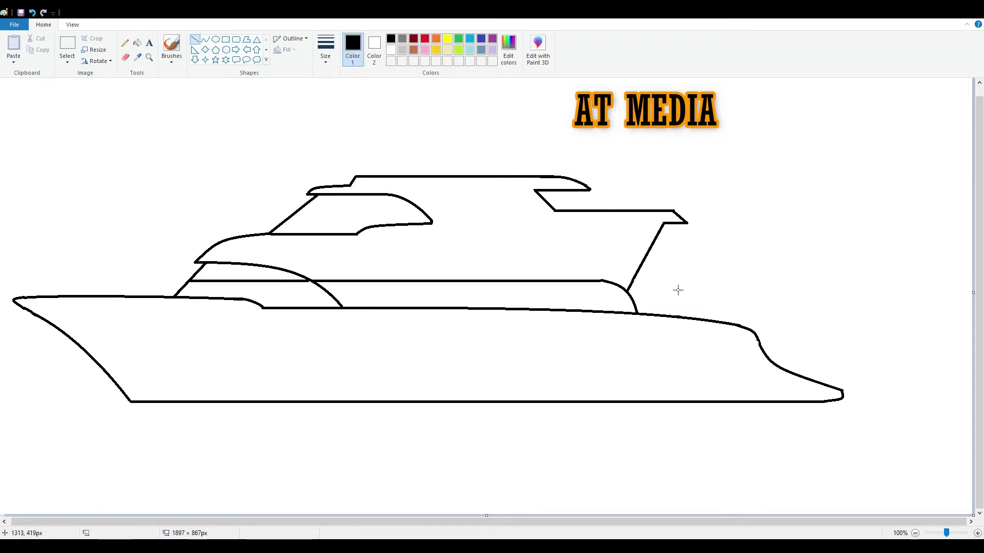
Erase the slanted aft support, deepen the upper deck overhang and draw a curved support from it down to the main deck
{"action": "left_click", "coordinate": [125, 57]}
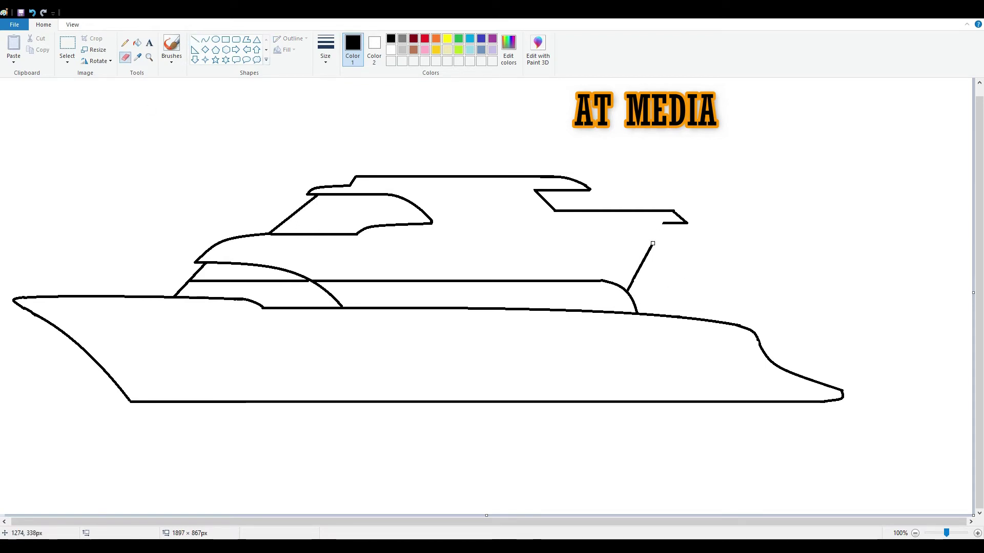
{"action": "mouse_move", "coordinate": [672, 224]}
{"action": "left_mouse_down"}
{"action": "mouse_move", "coordinate": [622, 224]}
{"action": "mouse_move", "coordinate": [692, 228]}
{"action": "left_mouse_up"}
{"action": "left_click", "coordinate": [195, 39]}
{"action": "mouse_move", "coordinate": [692, 227]}
{"action": "left_mouse_down"}
{"action": "mouse_move", "coordinate": [547, 228]}
{"action": "mouse_move", "coordinate": [677, 317]}
{"action": "left_mouse_up"}
{"action": "left_click", "coordinate": [205, 40]}
{"action": "left_click_drag", "start_coordinate": [641, 267], "coordinate": [635, 256]}
Erase the old stern curve together with the aft ends of the deck line and hull bottom
{"action": "left_click", "coordinate": [125, 56]}
{"action": "left_click_drag", "start_coordinate": [728, 323], "coordinate": [699, 313]}
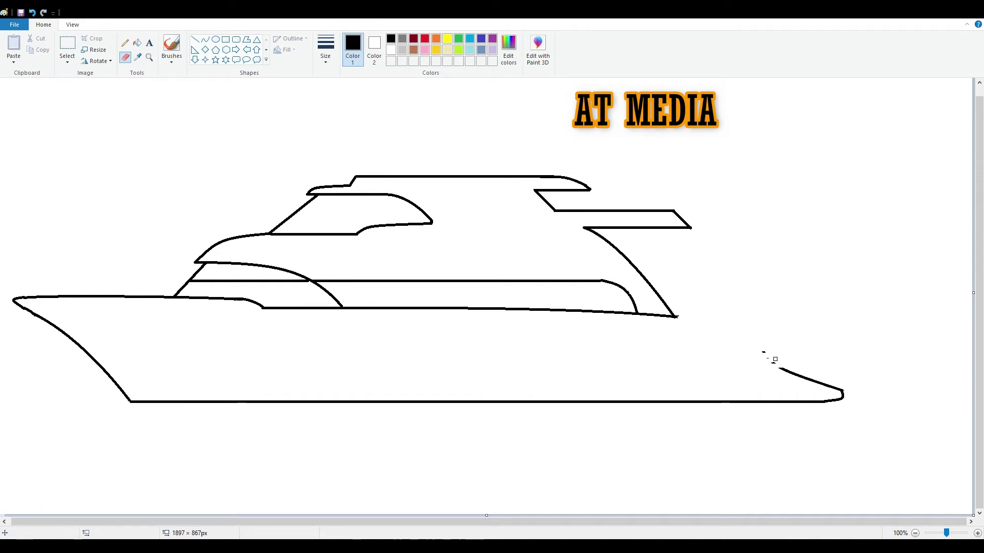
{"action": "left_click_drag", "start_coordinate": [817, 403], "coordinate": [796, 403]}
Draw a new inward-curving stern from the shortened deck down to a small tip at the hull bottom
{"action": "left_click", "coordinate": [205, 39]}
{"action": "mouse_move", "coordinate": [677, 317]}
{"action": "left_mouse_down"}
{"action": "mouse_move", "coordinate": [795, 402]}
{"action": "mouse_move", "coordinate": [780, 385]}
{"action": "left_mouse_up"}
{"action": "mouse_move", "coordinate": [707, 328]}
{"action": "left_mouse_down"}
{"action": "mouse_move", "coordinate": [694, 340]}
{"action": "mouse_move", "coordinate": [722, 307]}
{"action": "mouse_move", "coordinate": [800, 395]}
{"action": "mouse_move", "coordinate": [789, 402]}
{"action": "left_mouse_up"}
{"action": "key", "text": "ctrl+z"}
{"action": "left_click", "coordinate": [125, 57]}
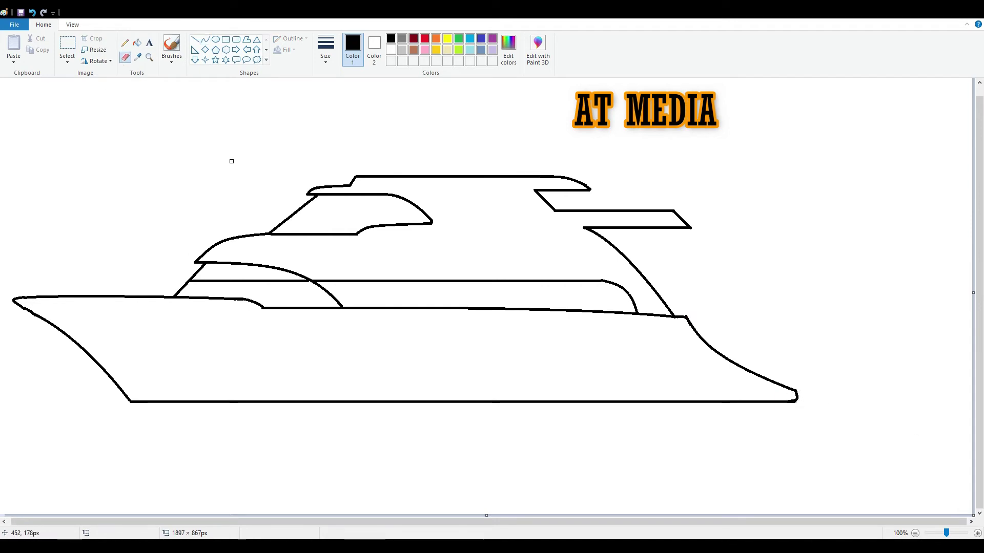
Draw a slanted mast line with a curved top rising from the forward part of the top roof
{"action": "left_click", "coordinate": [205, 39]}
{"action": "left_click_drag", "start_coordinate": [385, 176], "coordinate": [416, 144]}
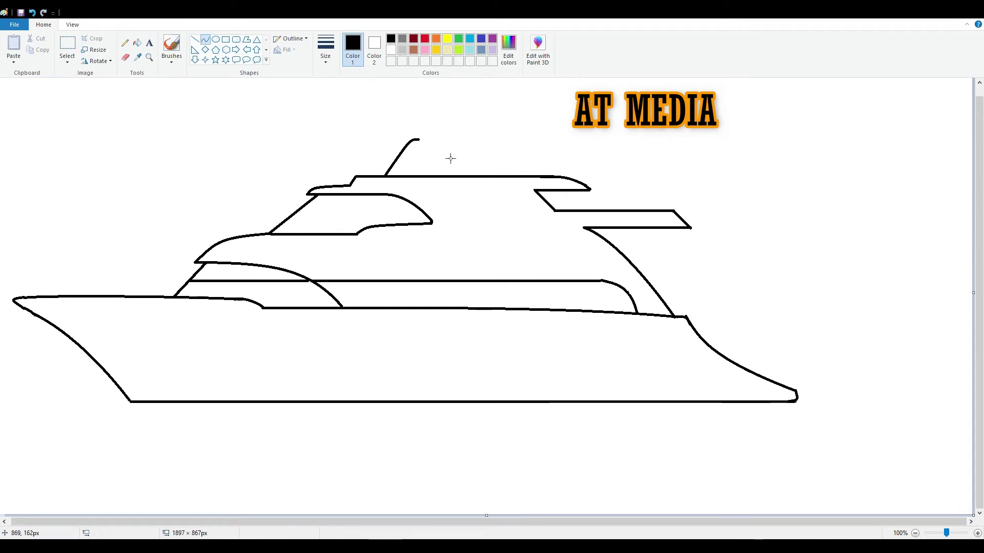
Replace the sagging aft half of the main deck line with a straight one and join it to the stern curve
{"action": "left_click", "coordinate": [125, 57]}
{"action": "left_click_drag", "start_coordinate": [660, 316], "coordinate": [685, 316]}
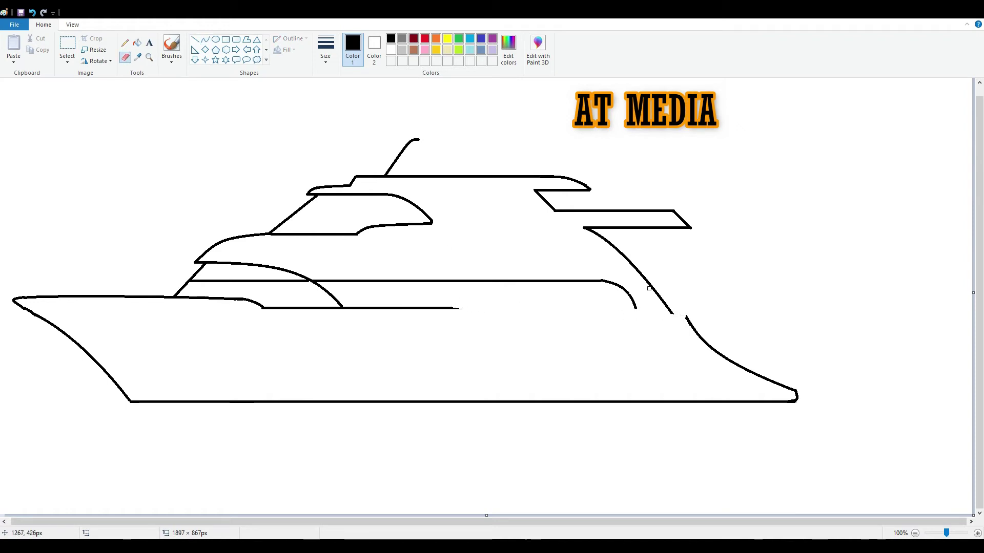
{"action": "left_click", "coordinate": [194, 39]}
{"action": "left_click_drag", "start_coordinate": [452, 308], "coordinate": [667, 308]}
{"action": "left_click", "coordinate": [123, 56]}
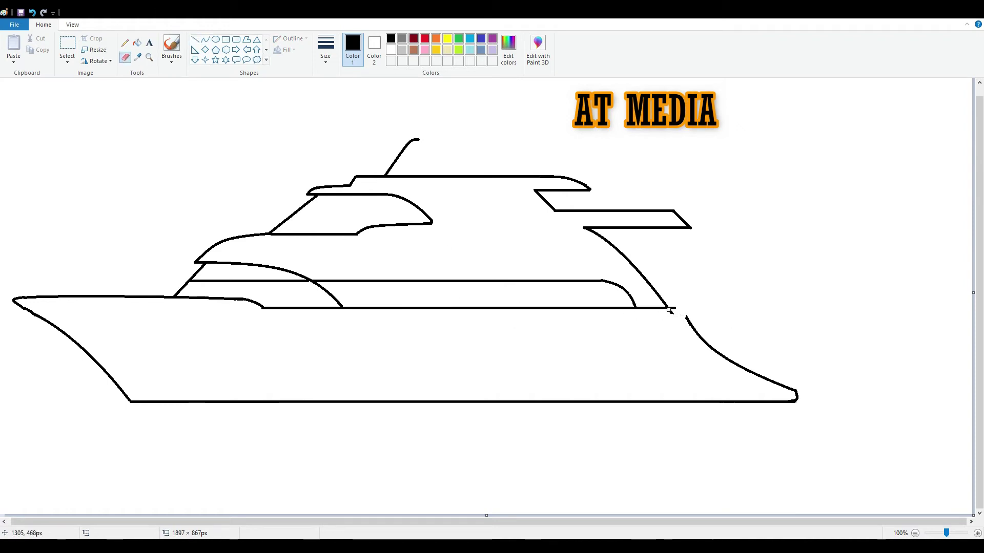
{"action": "left_click", "coordinate": [205, 40]}
{"action": "left_click_drag", "start_coordinate": [668, 308], "coordinate": [687, 318]}
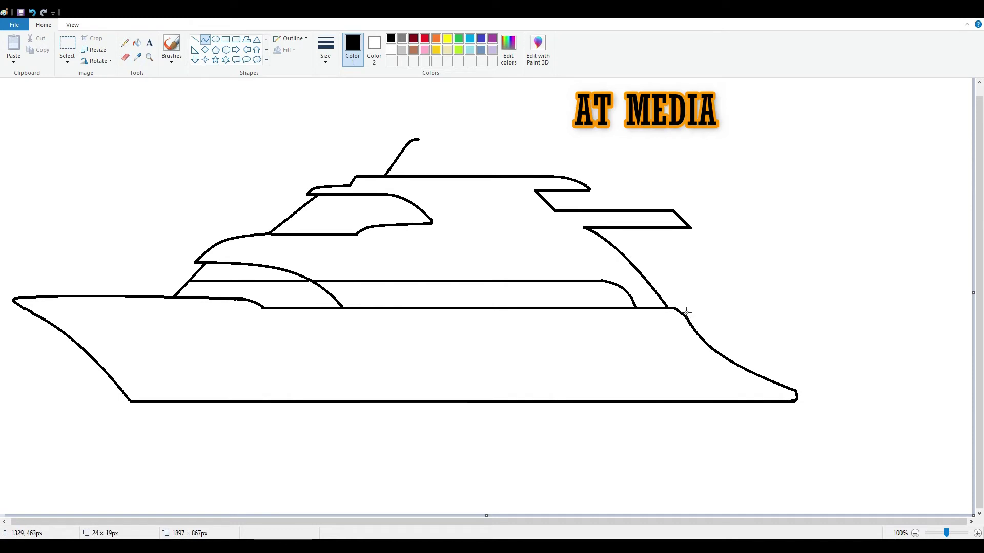
Clean up the deck-to-stern joint, redraw the stern's lower tip as a small curve and erase the stray mark beside it
{"action": "left_click", "coordinate": [125, 57]}
{"action": "left_click_drag", "start_coordinate": [797, 394], "coordinate": [792, 401]}
{"action": "left_click", "coordinate": [205, 39]}
{"action": "left_click_drag", "start_coordinate": [869, 387], "coordinate": [873, 388]}
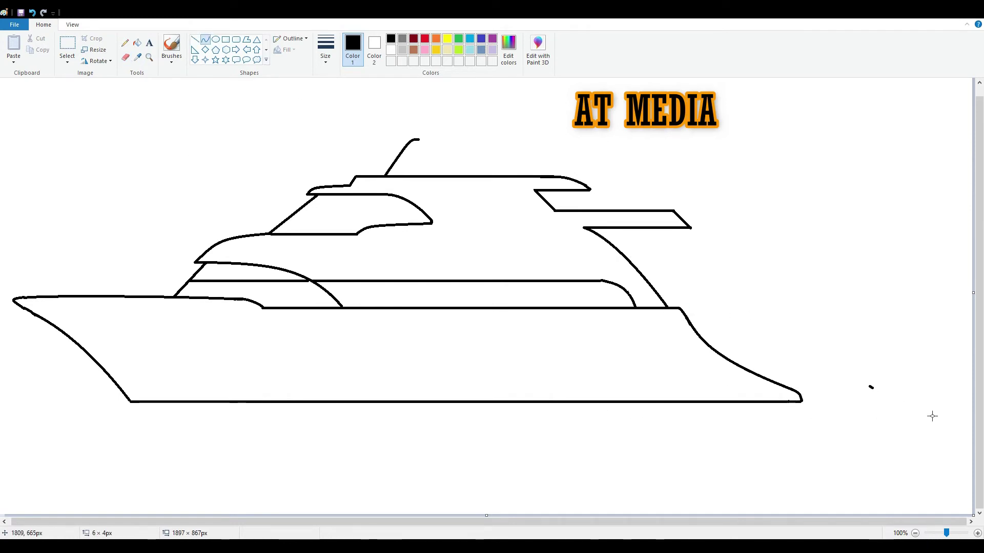
{"action": "left_click", "coordinate": [125, 57]}
{"action": "left_click", "coordinate": [194, 39]}
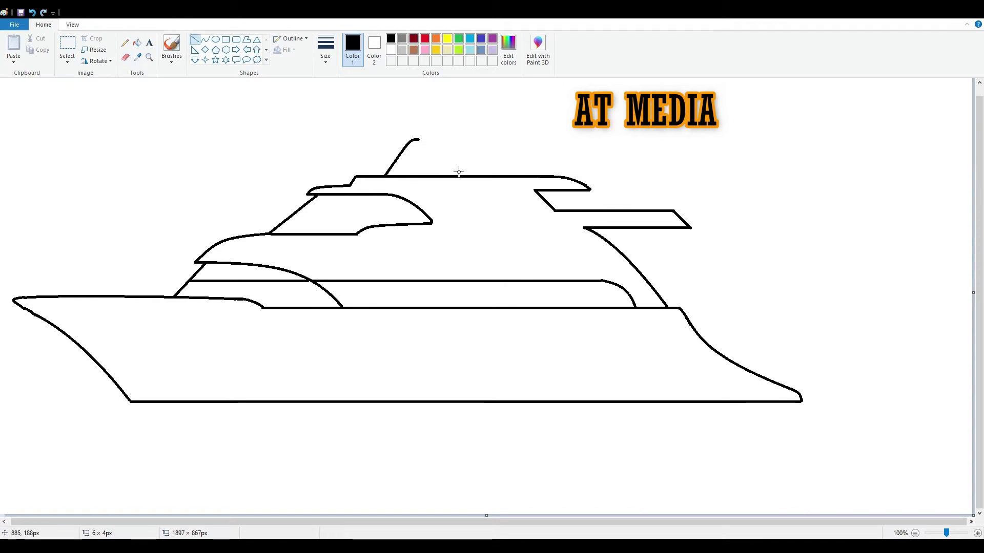
Close the top cabin with a straight roof line and a slanted aft side, and add an inner window line with a rounded aft end
{"action": "left_click_drag", "start_coordinate": [417, 139], "coordinate": [513, 138]}
{"action": "left_click", "coordinate": [528, 176]}
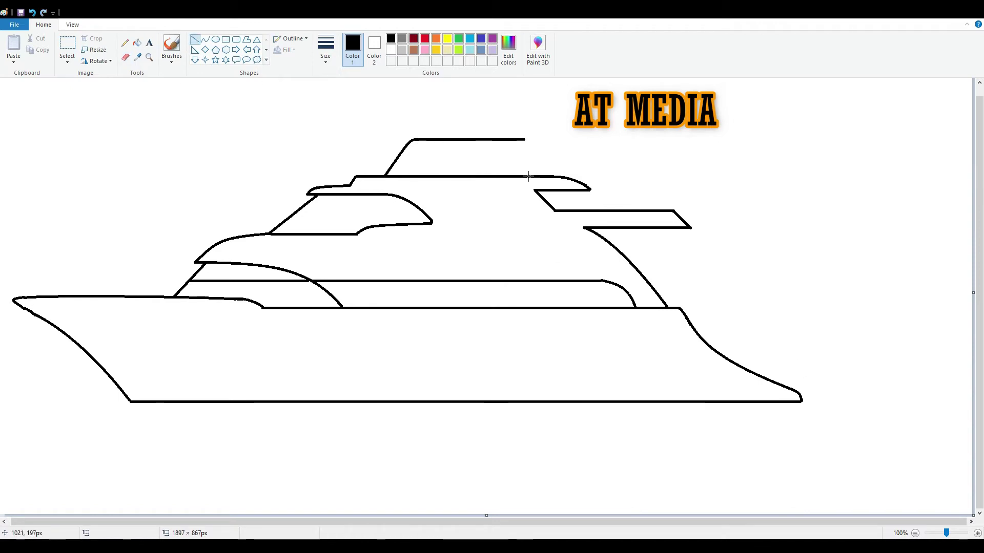
{"action": "mouse_move", "coordinate": [405, 147]}
{"action": "left_mouse_down"}
{"action": "mouse_move", "coordinate": [552, 176]}
{"action": "mouse_move", "coordinate": [531, 137]}
{"action": "left_mouse_up"}
{"action": "left_click", "coordinate": [533, 164]}
{"action": "left_click", "coordinate": [125, 57]}
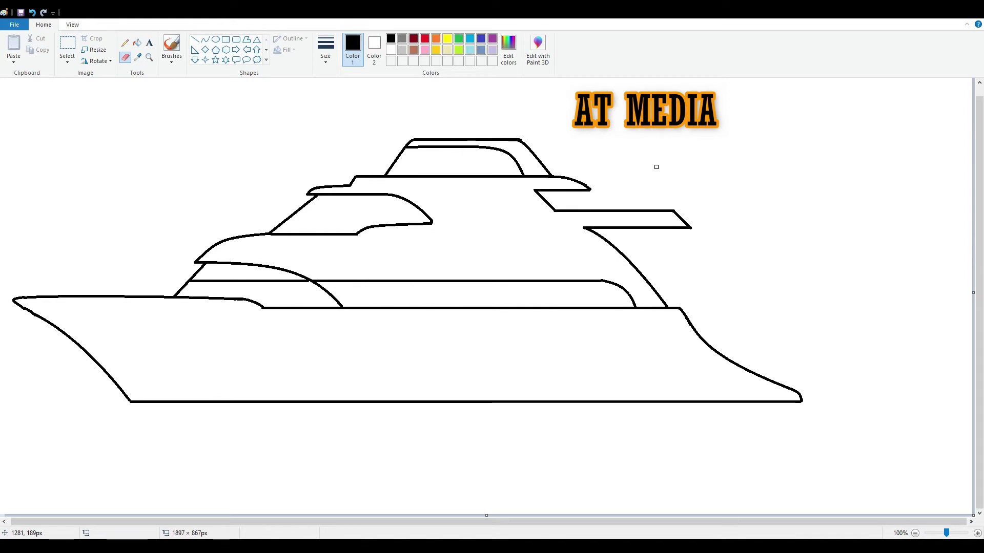
Move the whole yacht aft and slightly down, then cap the top cabin with a thin roof slab with rounded ends
{"action": "left_click", "coordinate": [67, 45]}
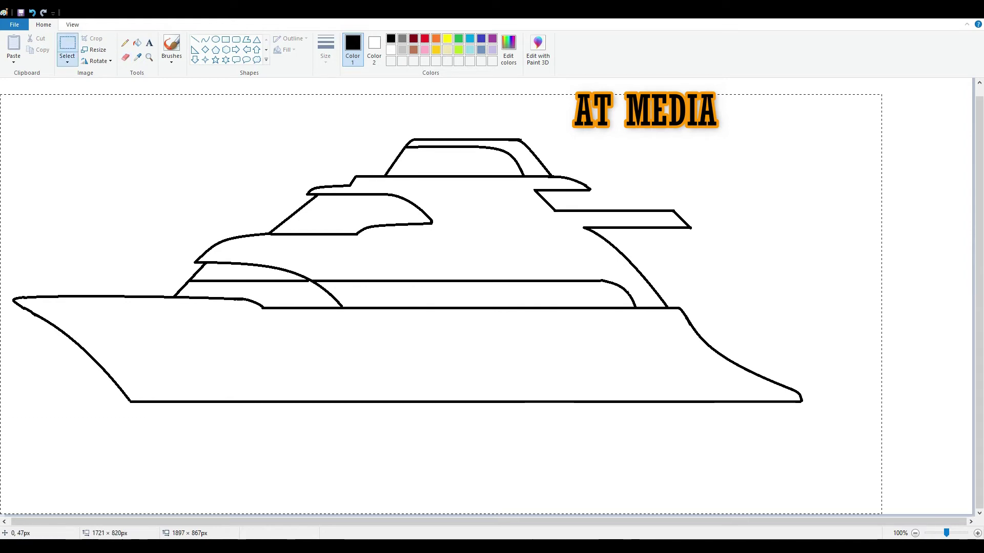
{"action": "left_click_drag", "start_coordinate": [854, 461], "coordinate": [902, 465]}
{"action": "left_click", "coordinate": [195, 39]}
{"action": "mouse_move", "coordinate": [564, 144]}
{"action": "left_mouse_down"}
{"action": "mouse_move", "coordinate": [586, 146]}
{"action": "mouse_move", "coordinate": [494, 138]}
{"action": "left_mouse_up"}
{"action": "mouse_move", "coordinate": [579, 138]}
{"action": "left_mouse_down"}
{"action": "mouse_move", "coordinate": [586, 143]}
{"action": "mouse_move", "coordinate": [518, 137]}
{"action": "mouse_move", "coordinate": [588, 143]}
{"action": "left_mouse_up"}
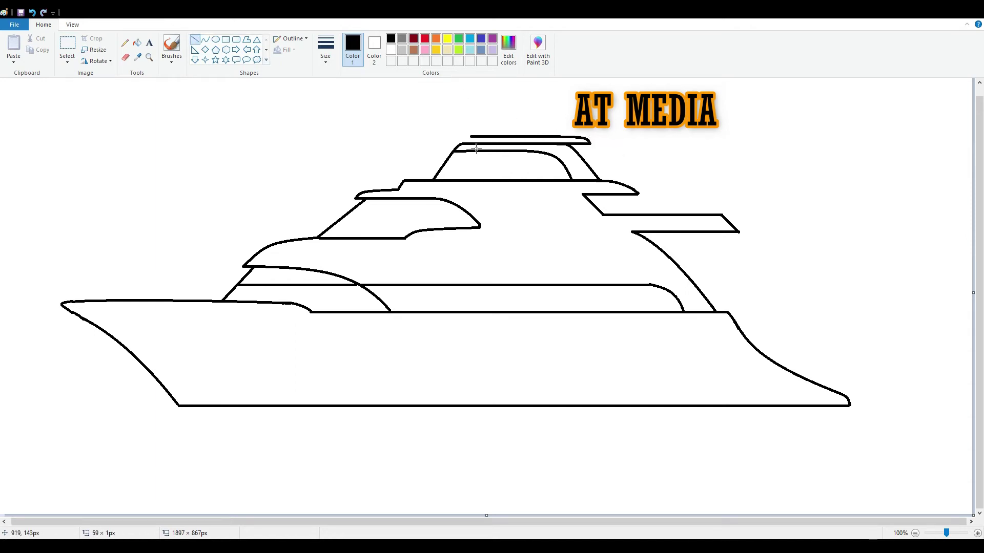
{"action": "left_click", "coordinate": [205, 39]}
Try a thick slanted mast on the top roof, trim its tip and erase the mast
{"action": "scroll", "coordinate": [461, 144], "scroll_direction": "up", "scroll_amount": 1}
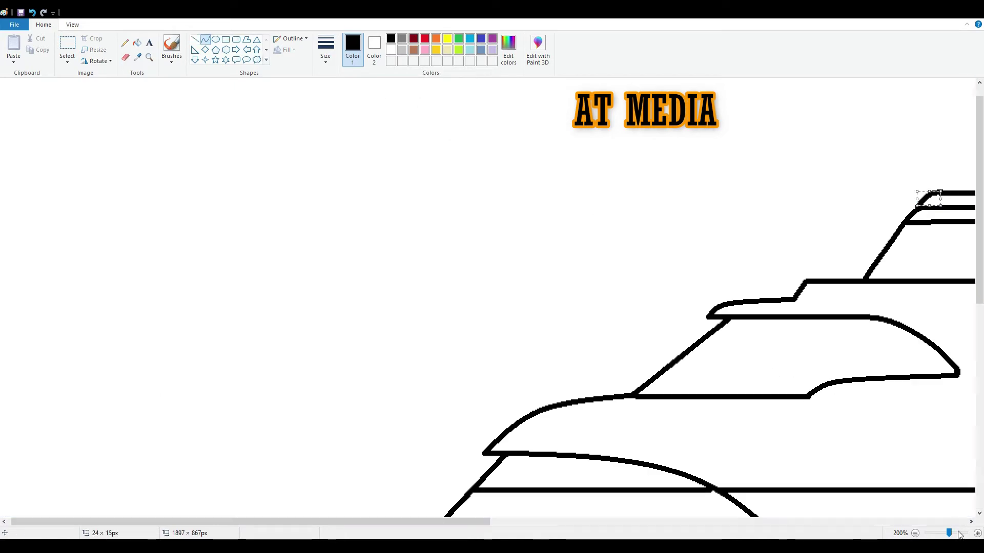
{"action": "scroll", "coordinate": [424, 198], "scroll_direction": "right", "scroll_amount": 5}
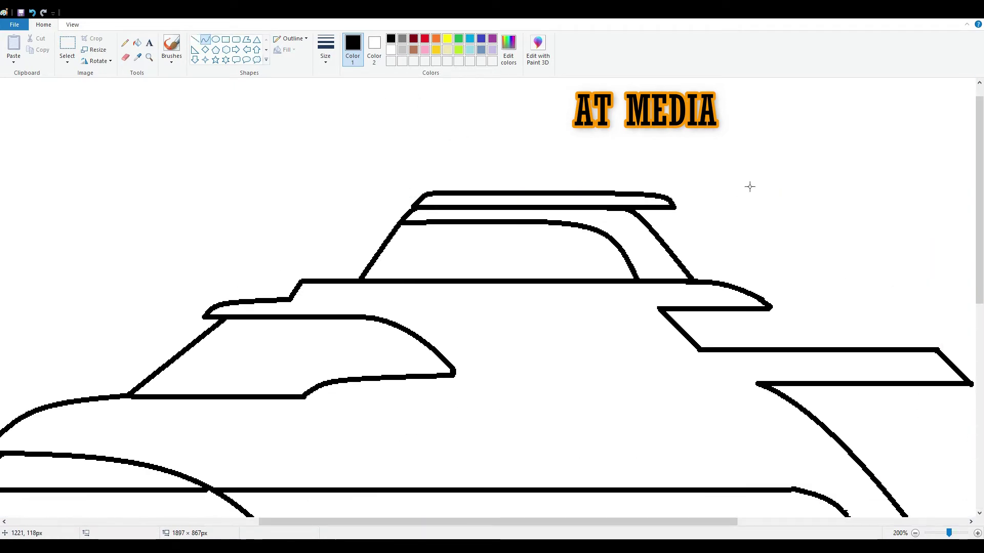
{"action": "mouse_move", "coordinate": [590, 193]}
{"action": "left_mouse_down"}
{"action": "mouse_move", "coordinate": [672, 158]}
{"action": "mouse_move", "coordinate": [665, 143]}
{"action": "mouse_move", "coordinate": [643, 171]}
{"action": "mouse_move", "coordinate": [664, 144]}
{"action": "mouse_move", "coordinate": [625, 154]}
{"action": "mouse_move", "coordinate": [616, 191]}
{"action": "left_mouse_up"}
{"action": "left_click", "coordinate": [628, 154]}
{"action": "left_click", "coordinate": [125, 57]}
{"action": "mouse_move", "coordinate": [664, 143]}
{"action": "left_mouse_down"}
{"action": "mouse_move", "coordinate": [647, 149]}
{"action": "mouse_move", "coordinate": [659, 144]}
{"action": "left_mouse_up"}
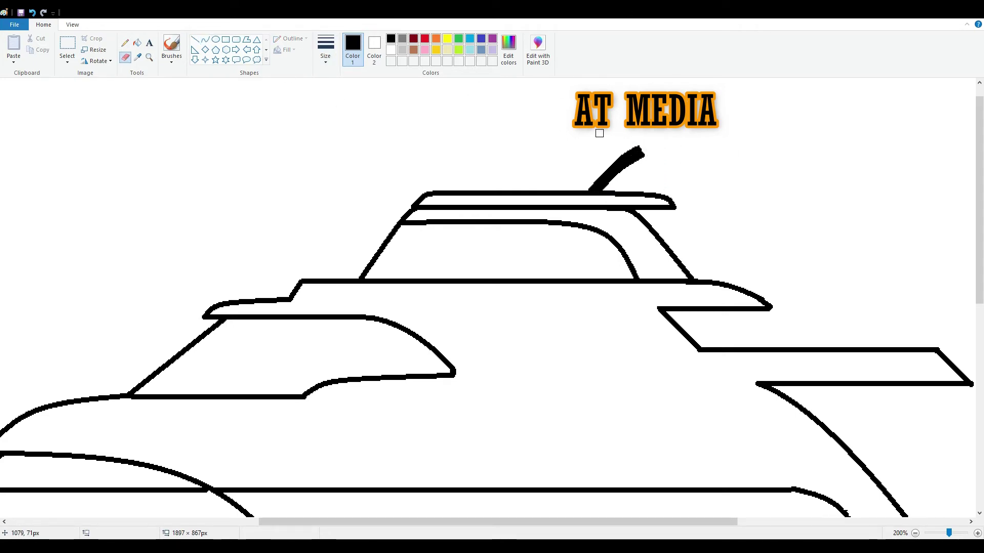
{"action": "scroll", "coordinate": [473, 84], "scroll_direction": "down", "scroll_amount": 1}
{"action": "mouse_move", "coordinate": [549, 134]}
{"action": "left_mouse_down"}
{"action": "mouse_move", "coordinate": [573, 114]}
{"action": "mouse_move", "coordinate": [536, 118]}
{"action": "mouse_move", "coordinate": [558, 127]}
{"action": "mouse_move", "coordinate": [543, 96]}
{"action": "mouse_move", "coordinate": [562, 112]}
{"action": "left_mouse_up"}
Draw a curved mast on the top roof and top it with a circle crossed by a horizontal line
{"action": "left_click", "coordinate": [205, 39]}
{"action": "left_click", "coordinate": [216, 39]}
{"action": "left_click", "coordinate": [194, 39]}
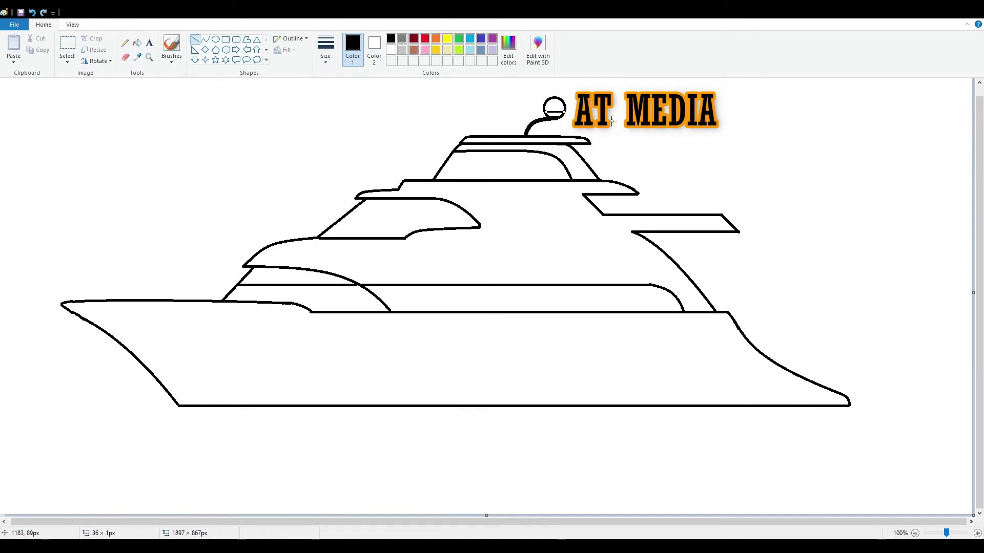
{"action": "left_click", "coordinate": [614, 121]}
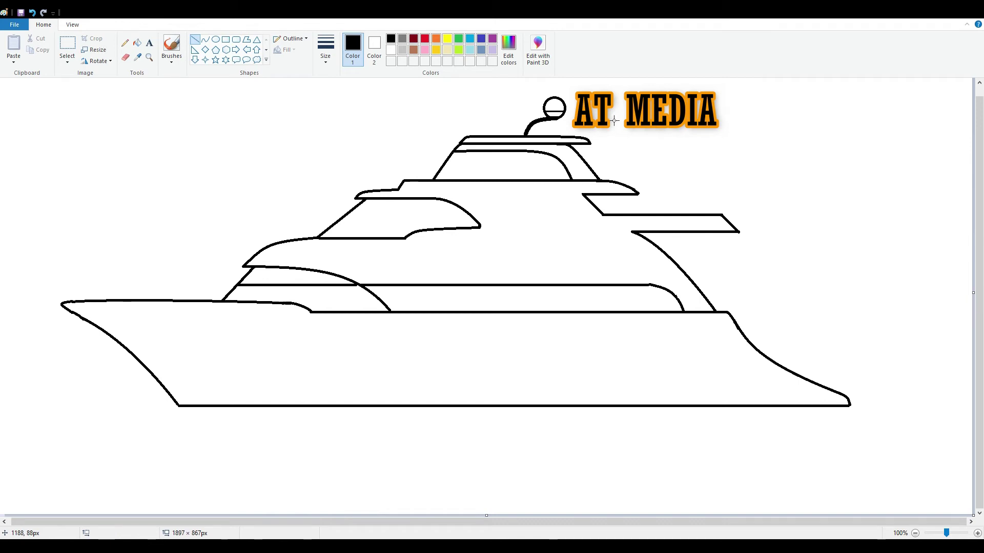
Place a rounded-rectangle window on the forward hull and draw a long horizontal line beneath the window row
{"action": "left_click", "coordinate": [237, 39]}
{"action": "left_click_drag", "start_coordinate": [255, 337], "coordinate": [301, 361]}
{"action": "left_click", "coordinate": [67, 49]}
{"action": "left_click_drag", "start_coordinate": [249, 324], "coordinate": [313, 377]}
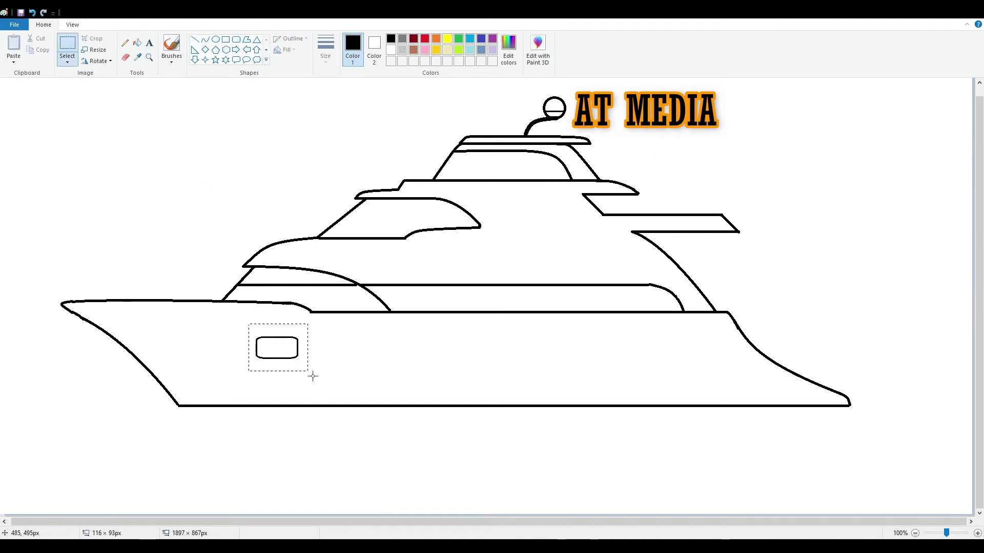
{"action": "mouse_move", "coordinate": [268, 343]}
{"action": "left_mouse_down"}
{"action": "mouse_move", "coordinate": [259, 330]}
{"action": "mouse_move", "coordinate": [686, 362]}
{"action": "left_mouse_up"}
{"action": "left_click", "coordinate": [195, 40]}
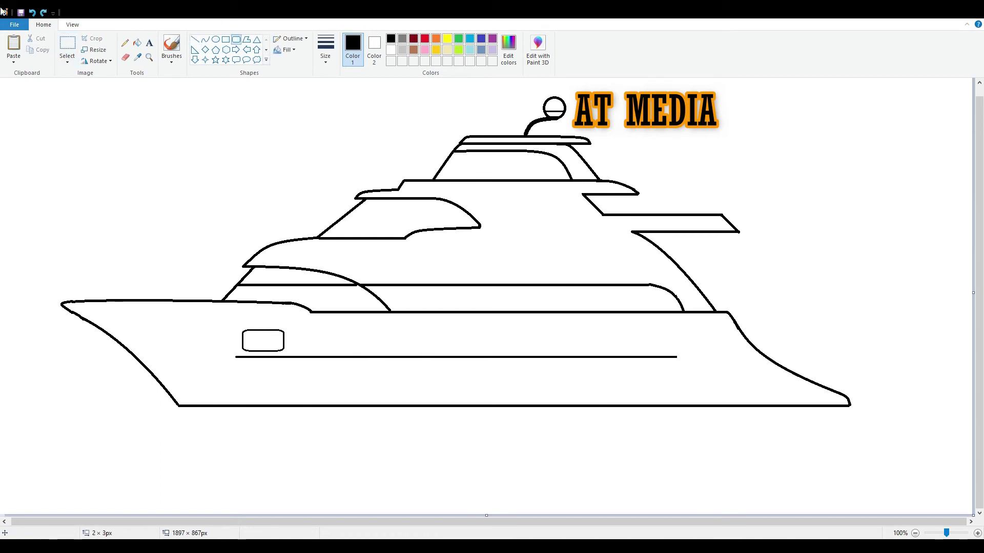
Paste four copies of the hull window and space them evenly above the horizontal line toward the stern
{"action": "key", "text": "ctrl+v"}
{"action": "left_click_drag", "start_coordinate": [23, 91], "coordinate": [546, 339]}
{"action": "key", "text": "ctrl+v"}
{"action": "left_click", "coordinate": [32, 121]}
{"action": "key", "text": "ctrl+v"}
{"action": "left_click", "coordinate": [19, 45]}
{"action": "left_click_drag", "start_coordinate": [36, 88], "coordinate": [643, 342]}
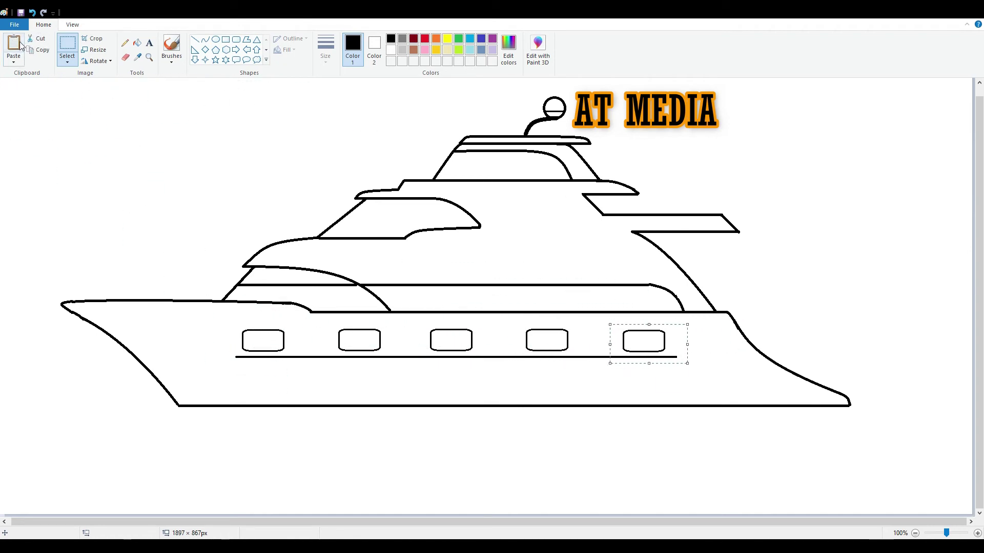
{"action": "left_click", "coordinate": [351, 258]}
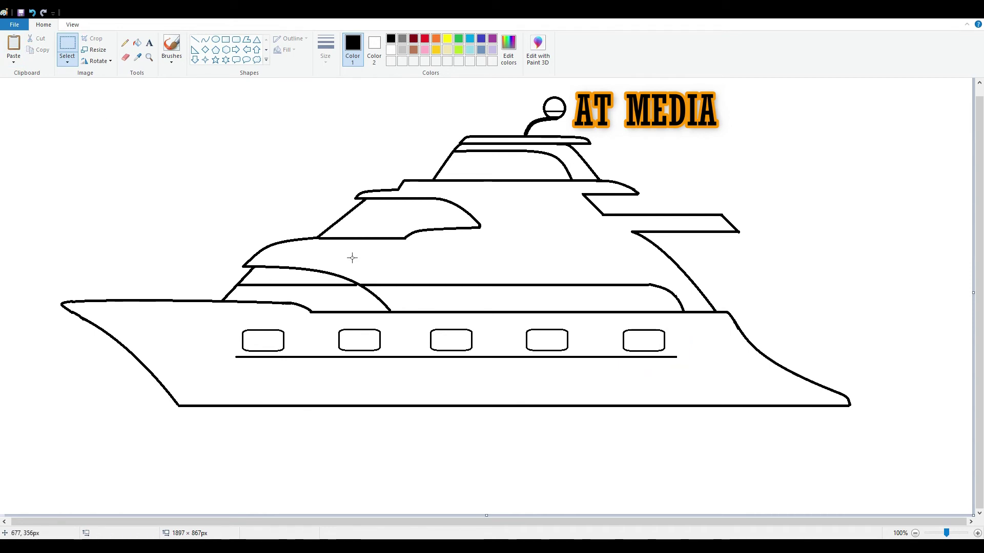
Try a thin bow railing outline with a slanted front post and a rounded aft end, and undo it
{"action": "left_click", "coordinate": [195, 39]}
{"action": "left_click_drag", "start_coordinate": [69, 285], "coordinate": [170, 294]}
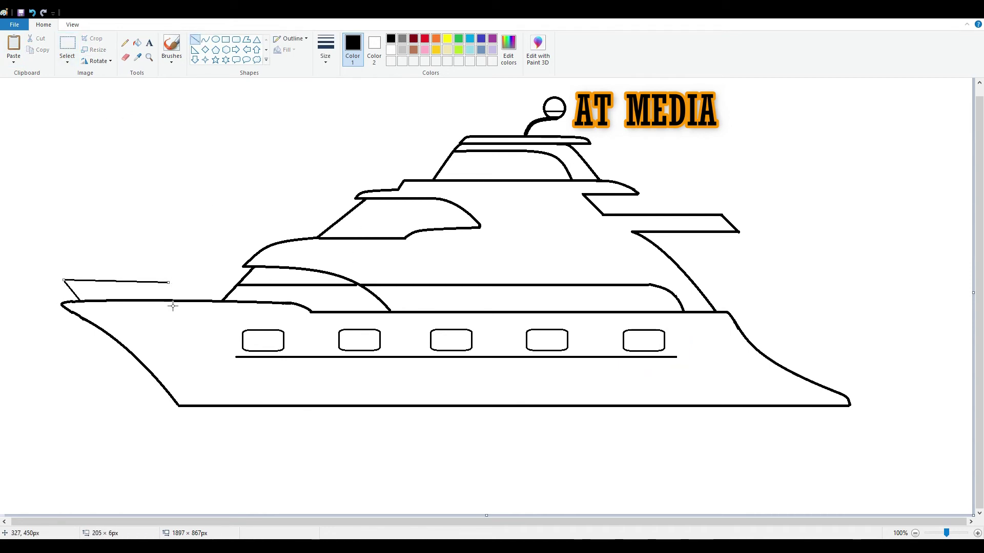
{"action": "key", "text": "ctrl+z"}
{"action": "scroll", "coordinate": [128, 256], "scroll_direction": "up", "scroll_amount": 2}
{"action": "left_click", "coordinate": [205, 39]}
{"action": "left_click_drag", "start_coordinate": [68, 286], "coordinate": [167, 300]}
{"action": "mouse_move", "coordinate": [485, 401]}
{"action": "left_mouse_down"}
{"action": "mouse_move", "coordinate": [439, 356]}
{"action": "mouse_move", "coordinate": [483, 399]}
{"action": "mouse_move", "coordinate": [483, 382]}
{"action": "mouse_move", "coordinate": [471, 375]}
{"action": "mouse_move", "coordinate": [486, 410]}
{"action": "left_mouse_up"}
{"action": "left_click", "coordinate": [197, 374]}
{"action": "left_click", "coordinate": [195, 39]}
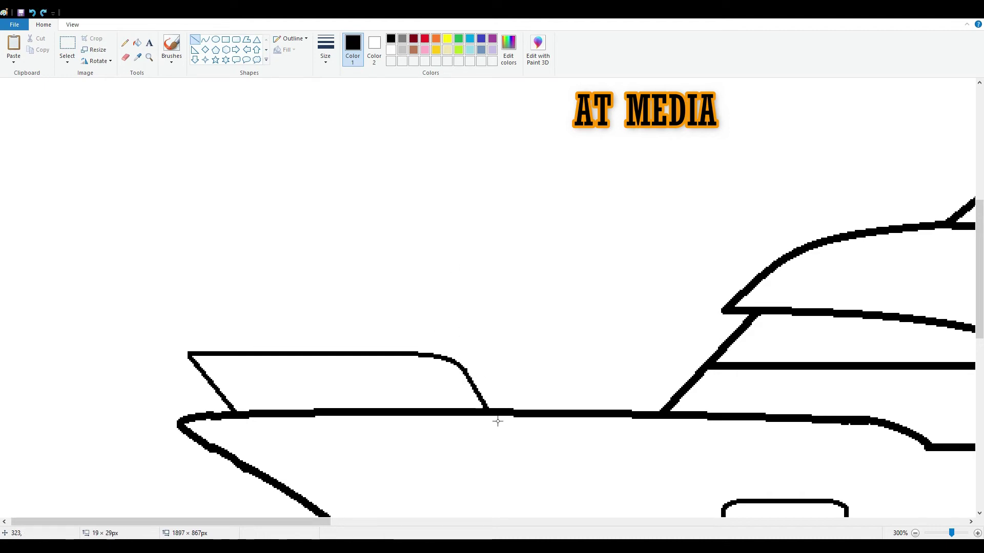
{"action": "key", "text": "ctrl+z"}
{"action": "key", "text": "ctrl+z"}
Draw the bow railing outline with a slanted front post, a slightly rising top rail and a slanted straight aft end
{"action": "mouse_move", "coordinate": [194, 367]}
{"action": "left_mouse_down"}
{"action": "mouse_move", "coordinate": [187, 363]}
{"action": "mouse_move", "coordinate": [455, 351]}
{"action": "mouse_move", "coordinate": [446, 353]}
{"action": "left_mouse_up"}
{"action": "mouse_move", "coordinate": [446, 353]}
{"action": "left_mouse_down"}
{"action": "mouse_move", "coordinate": [509, 413]}
{"action": "mouse_move", "coordinate": [503, 407]}
{"action": "left_mouse_up"}
{"action": "key", "text": "ctrl+z"}
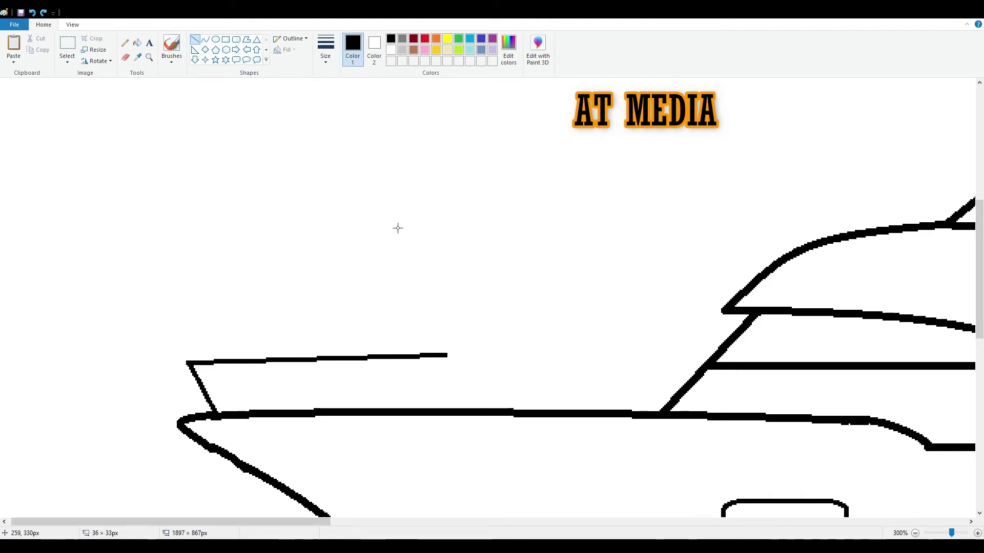
{"action": "left_click_drag", "start_coordinate": [446, 353], "coordinate": [531, 410]}
Add two slanted inner posts and two horizontal rails inside the bow railing outline
{"action": "left_click_drag", "start_coordinate": [230, 362], "coordinate": [270, 410]}
{"action": "key", "text": "ctrl+z"}
{"action": "left_click_drag", "start_coordinate": [264, 362], "coordinate": [287, 410]}
{"action": "left_click_drag", "start_coordinate": [366, 356], "coordinate": [395, 408]}
{"action": "left_click_drag", "start_coordinate": [194, 381], "coordinate": [482, 381]}
{"action": "left_click_drag", "start_coordinate": [203, 398], "coordinate": [513, 398]}
{"action": "left_click", "coordinate": [125, 57]}
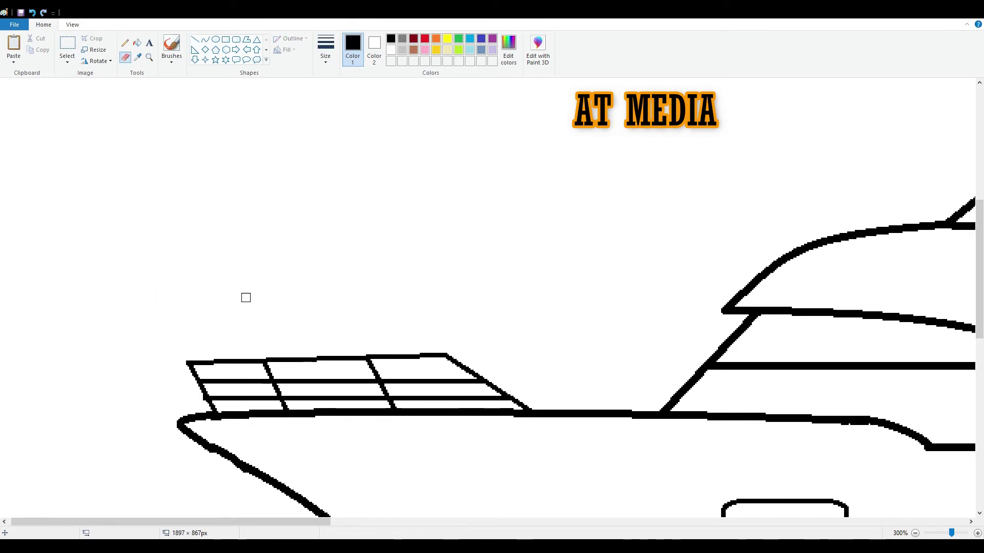
{"action": "scroll", "coordinate": [246, 298], "scroll_direction": "down", "scroll_amount": 2}
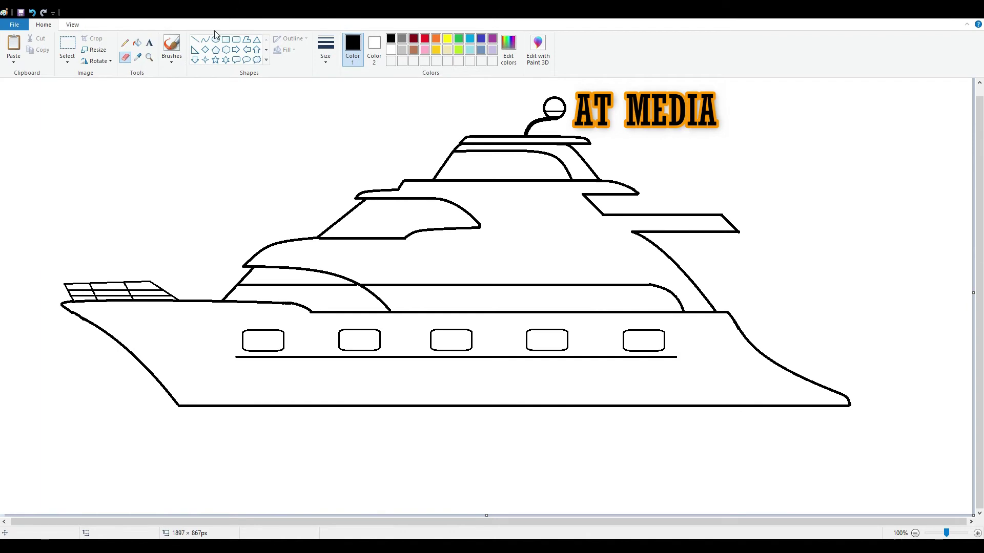
Draw three thick slanted dividers in the lower forward window, and move the hull windows with their line slightly down and aft
{"action": "left_click", "coordinate": [205, 40]}
{"action": "left_click", "coordinate": [195, 40]}
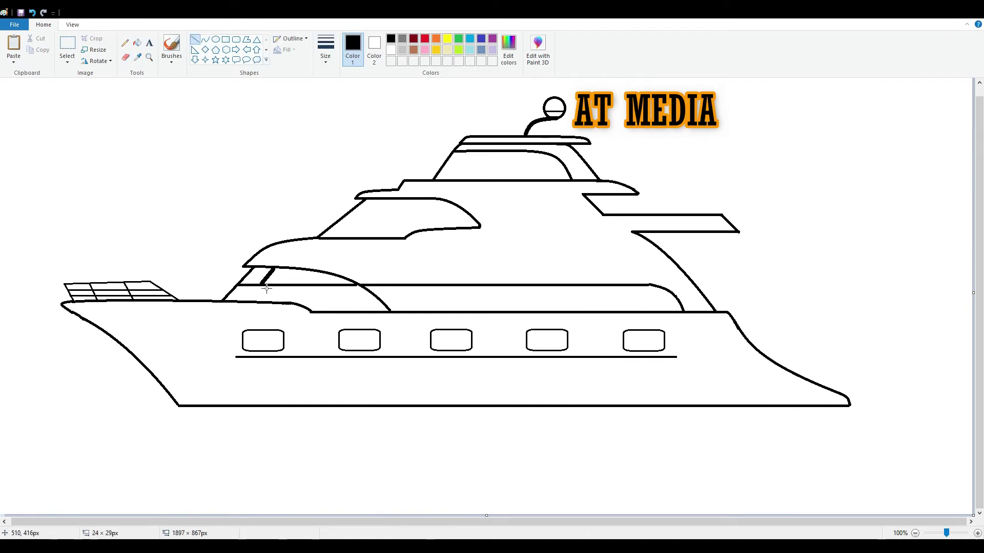
{"action": "left_click", "coordinate": [68, 46]}
{"action": "mouse_move", "coordinate": [219, 314]}
{"action": "left_mouse_down"}
{"action": "mouse_move", "coordinate": [683, 389]}
{"action": "mouse_move", "coordinate": [676, 396]}
{"action": "left_mouse_up"}
Draw a hull line curving down from the bow railing, running straight above the hull windows and curving down to the stern tip
{"action": "left_click", "coordinate": [205, 40]}
{"action": "mouse_move", "coordinate": [178, 303]}
{"action": "left_mouse_down"}
{"action": "mouse_move", "coordinate": [377, 336]}
{"action": "mouse_move", "coordinate": [353, 340]}
{"action": "left_mouse_up"}
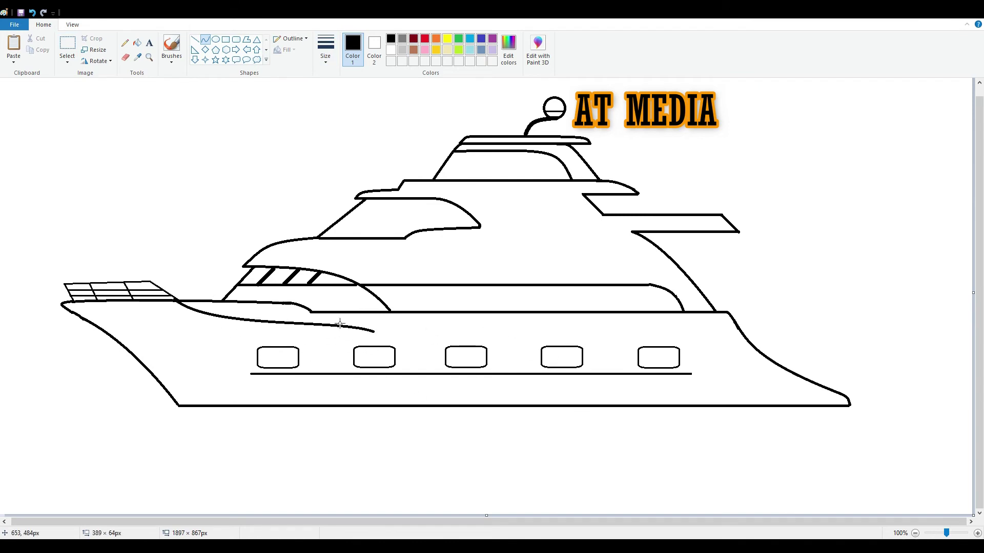
{"action": "mouse_move", "coordinate": [266, 328]}
{"action": "left_mouse_down"}
{"action": "mouse_move", "coordinate": [241, 322]}
{"action": "mouse_move", "coordinate": [247, 307]}
{"action": "left_mouse_up"}
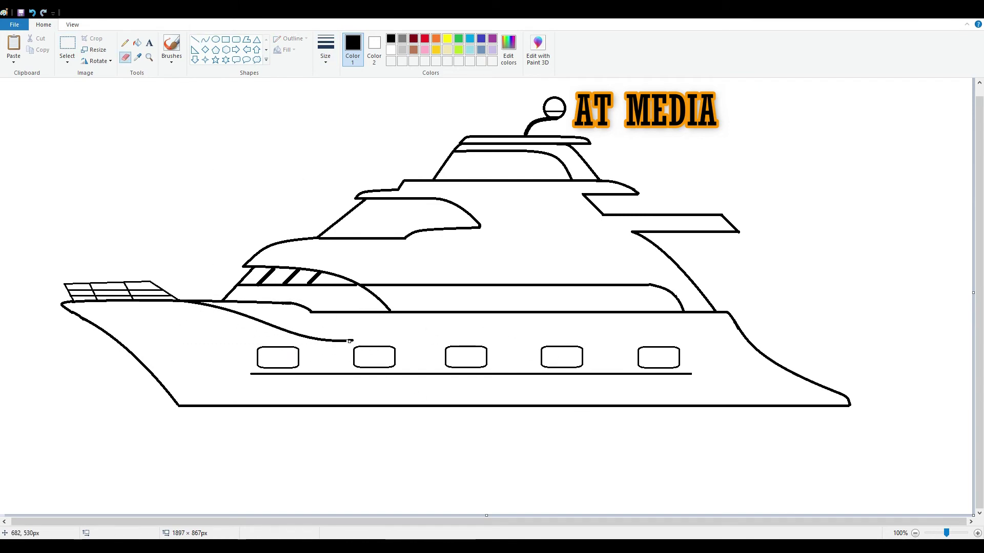
{"action": "left_click", "coordinate": [195, 39]}
{"action": "left_click_drag", "start_coordinate": [341, 340], "coordinate": [614, 340]}
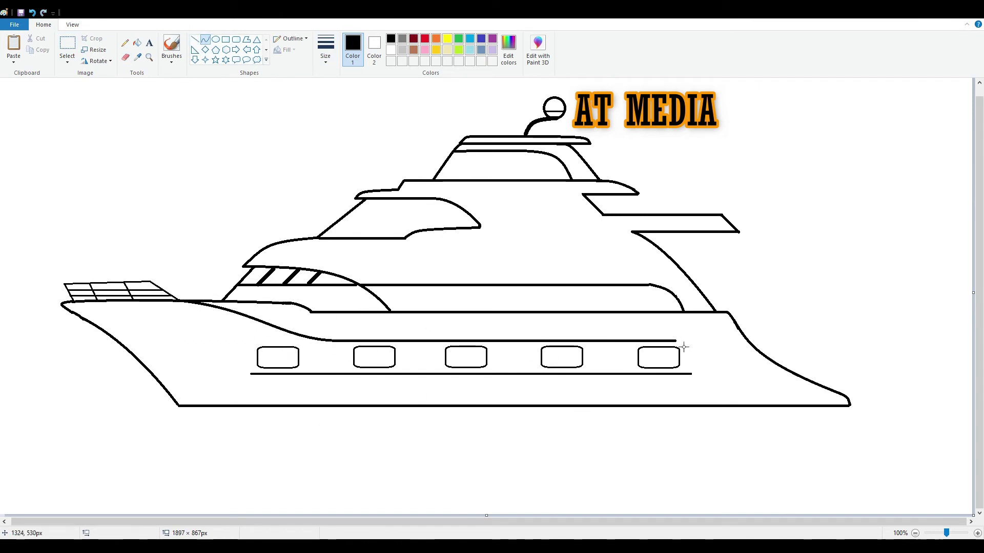
{"action": "left_click_drag", "start_coordinate": [678, 340], "coordinate": [845, 405]}
{"action": "left_click_drag", "start_coordinate": [689, 357], "coordinate": [786, 406]}
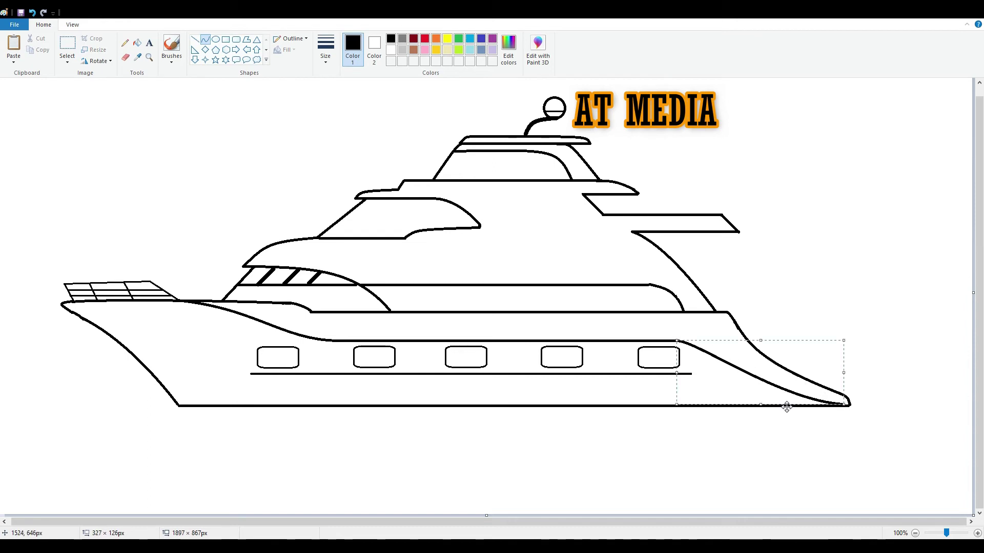
{"action": "left_click", "coordinate": [910, 304]}
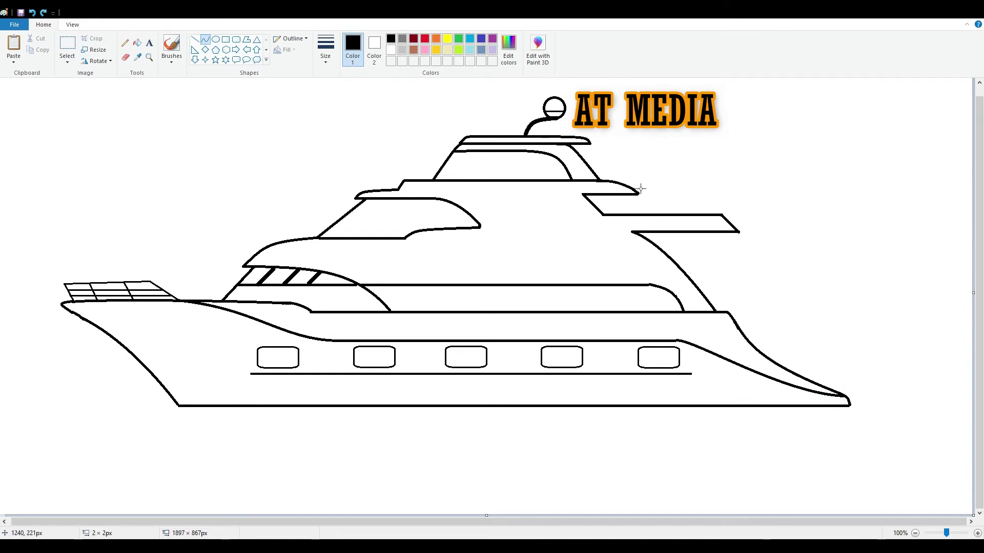
Draw a rectangle about 59 × 12 px on the forward part of the top roof and place a low triangle on it
{"action": "left_click", "coordinate": [226, 40]}
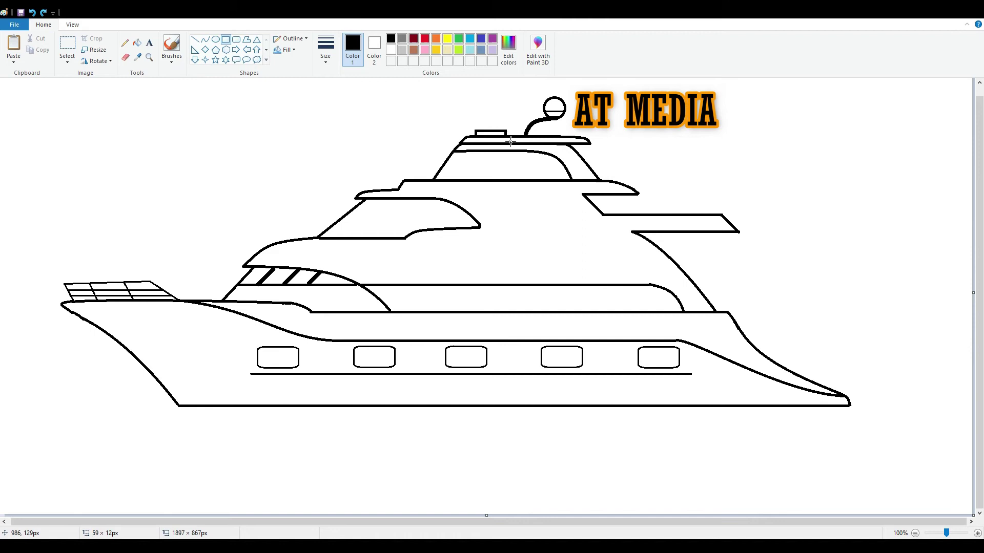
{"action": "left_click", "coordinate": [257, 40]}
{"action": "left_click_drag", "start_coordinate": [473, 132], "coordinate": [507, 119]}
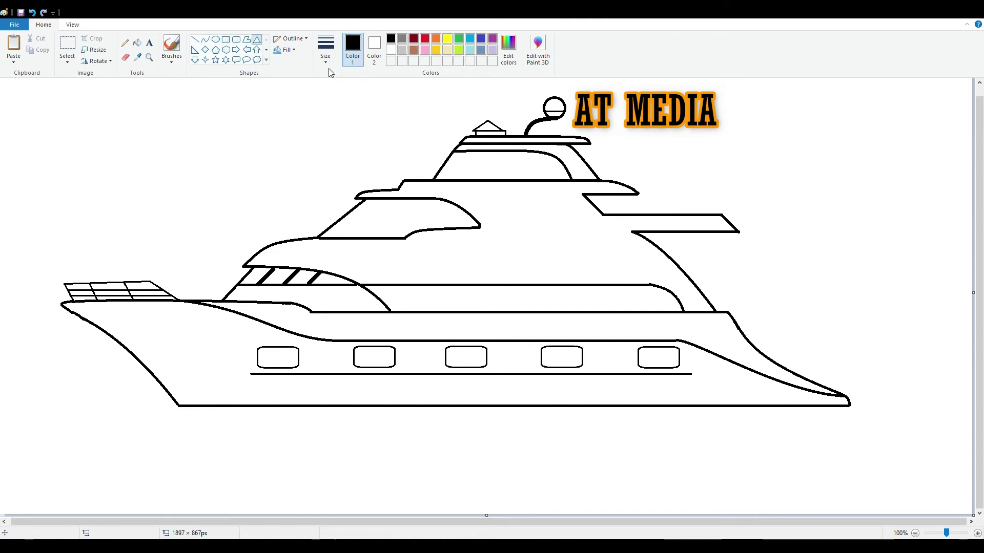
Draw a thick slanted divider across the pilothouse window and a steeper one behind it
{"action": "left_click", "coordinate": [195, 39]}
{"action": "left_click_drag", "start_coordinate": [435, 199], "coordinate": [431, 229]}
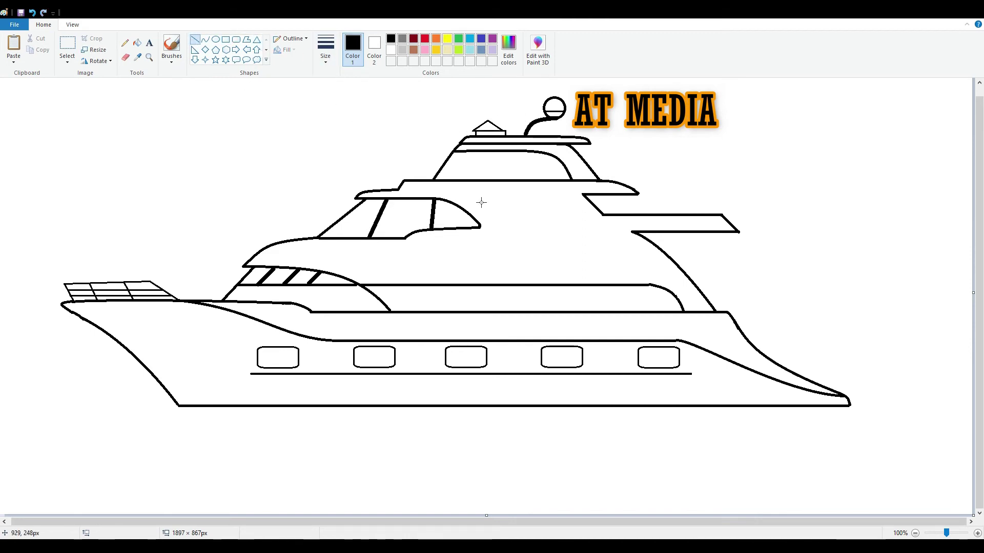
Draw a rounded-rectangle window behind the pilothouse window and a horizontal top rail above the aft balcony
{"action": "left_click", "coordinate": [235, 39]}
{"action": "mouse_move", "coordinate": [514, 198]}
{"action": "left_mouse_down"}
{"action": "mouse_move", "coordinate": [566, 230]}
{"action": "mouse_move", "coordinate": [554, 221]}
{"action": "mouse_move", "coordinate": [727, 211]}
{"action": "mouse_move", "coordinate": [722, 201]}
{"action": "left_mouse_up"}
{"action": "key", "text": "ctrl+z"}
{"action": "key", "text": "ctrl+z"}
Complete the balcony railing with a second top rail and slanted posts, and draw a thin horizontal line from the pilothouse window to the balcony's aft edge
{"action": "left_click", "coordinate": [195, 40]}
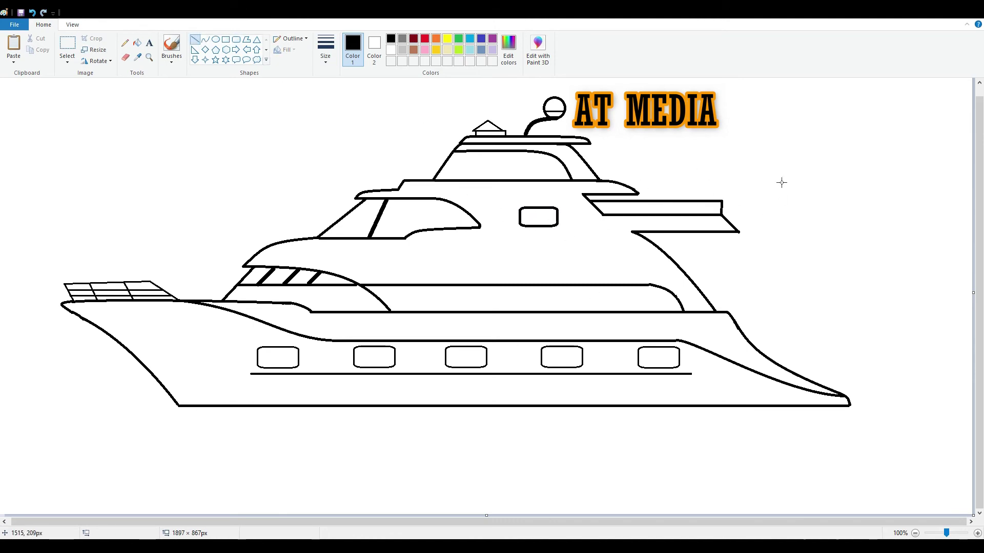
{"action": "mouse_move", "coordinate": [586, 196]}
{"action": "left_mouse_down"}
{"action": "mouse_move", "coordinate": [723, 197]}
{"action": "mouse_move", "coordinate": [710, 214]}
{"action": "mouse_move", "coordinate": [481, 226]}
{"action": "mouse_move", "coordinate": [590, 228]}
{"action": "mouse_move", "coordinate": [582, 214]}
{"action": "left_mouse_up"}
{"action": "left_click", "coordinate": [67, 48]}
{"action": "left_click", "coordinate": [194, 39]}
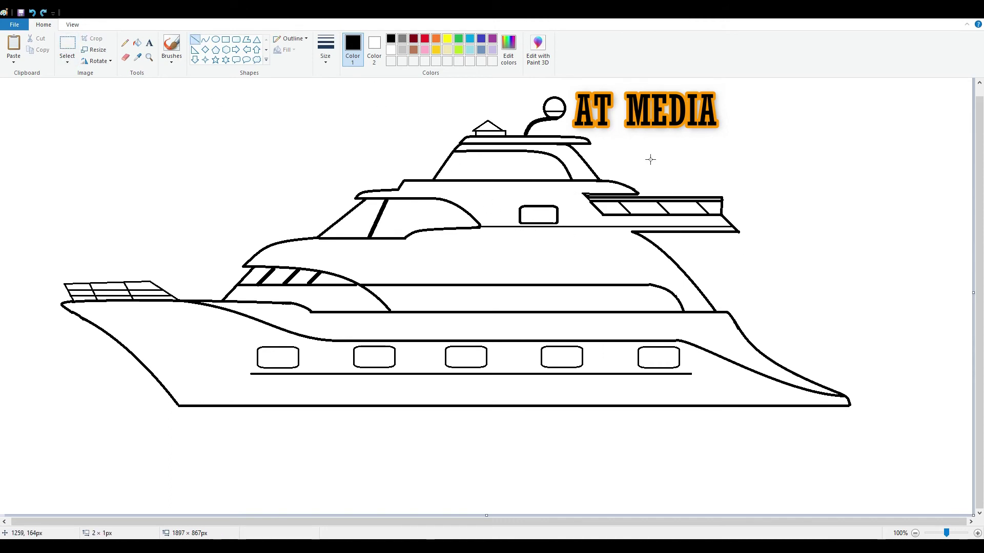
Draw a circular porthole about 47 px across near the forward end of the band above the main deck
{"action": "left_click", "coordinate": [216, 39]}
{"action": "left_click_drag", "start_coordinate": [413, 288], "coordinate": [436, 313]}
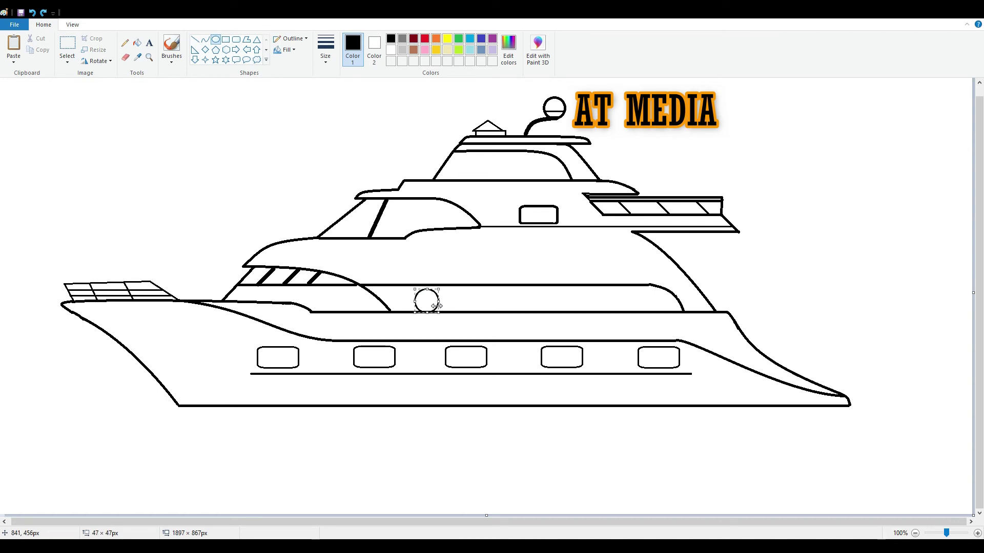
{"action": "key", "text": "ctrl+z"}
{"action": "key", "text": "ctrl+y"}
Place four copies of the porthole in an even row along the band toward the stern
{"action": "left_click_drag", "start_coordinate": [414, 291], "coordinate": [481, 299]}
{"action": "key", "text": "ctrl+v"}
{"action": "key", "text": "ctrl+Page_Up"}
{"action": "left_click_drag", "start_coordinate": [35, 103], "coordinate": [643, 299]}
{"action": "key", "text": "ctrl+v"}
{"action": "left_click", "coordinate": [10, 42]}
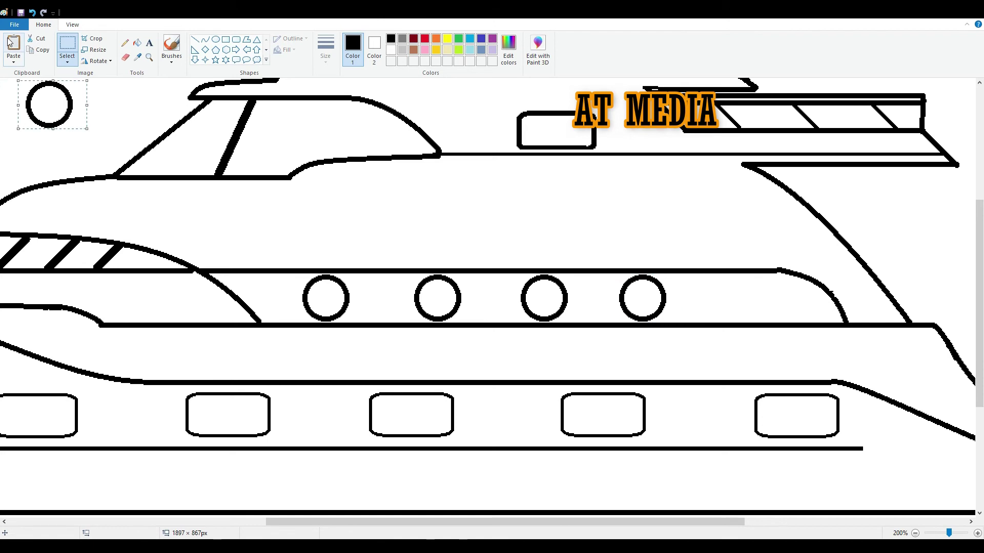
{"action": "left_click_drag", "start_coordinate": [49, 104], "coordinate": [740, 299]}
{"action": "key", "text": "Right"}
{"action": "key", "text": "Right"}
{"action": "key", "text": "Right"}
{"action": "key", "text": "Right"}
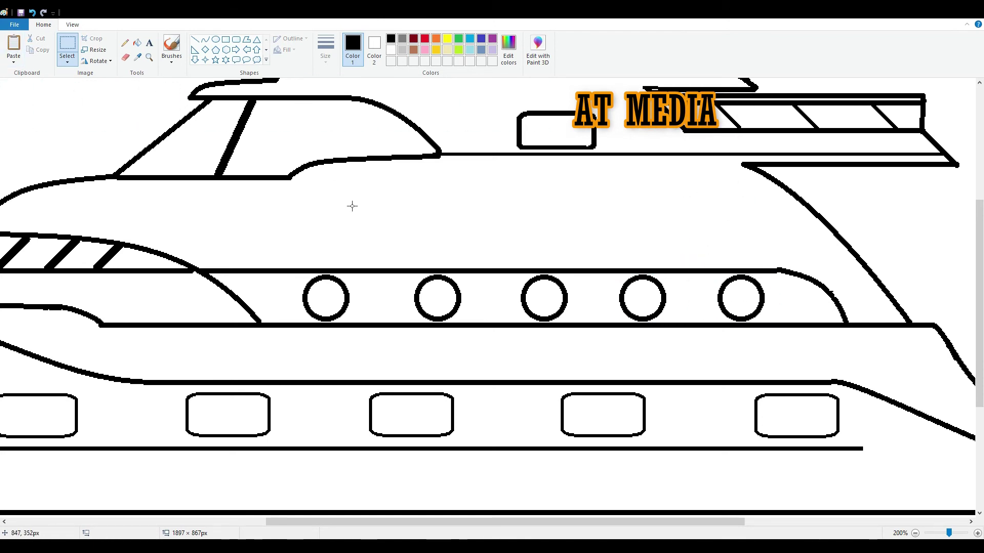
Draw a thick railing outline behind the stern with a straight top and a curved aft side down to the stern tip
{"action": "left_click", "coordinate": [914, 533]}
{"action": "left_click", "coordinate": [205, 39]}
{"action": "mouse_move", "coordinate": [737, 324]}
{"action": "left_mouse_down"}
{"action": "mouse_move", "coordinate": [815, 325]}
{"action": "mouse_move", "coordinate": [844, 395]}
{"action": "left_mouse_up"}
{"action": "mouse_move", "coordinate": [830, 358]}
{"action": "left_mouse_down"}
{"action": "mouse_move", "coordinate": [846, 339]}
{"action": "mouse_move", "coordinate": [843, 358]}
{"action": "left_mouse_up"}
Fill the stern railing with alternating thick and thin horizontal rails reaching from the hull to the curved aft side
{"action": "left_click", "coordinate": [195, 40]}
{"action": "left_click_drag", "start_coordinate": [749, 340], "coordinate": [830, 340]}
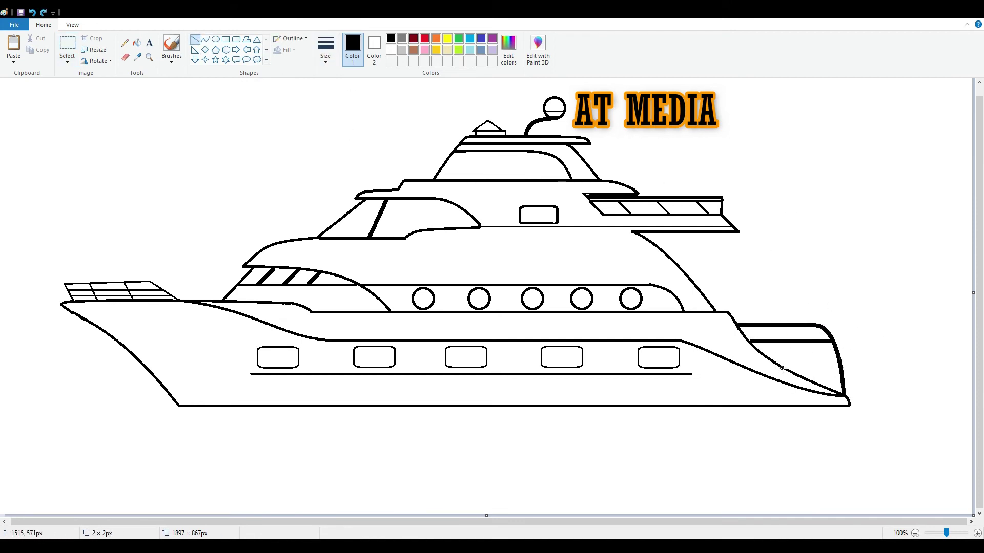
{"action": "mouse_move", "coordinate": [776, 363]}
{"action": "left_mouse_down"}
{"action": "mouse_move", "coordinate": [838, 362]}
{"action": "mouse_move", "coordinate": [840, 377]}
{"action": "left_mouse_up"}
{"action": "left_click_drag", "start_coordinate": [744, 333], "coordinate": [826, 334]}
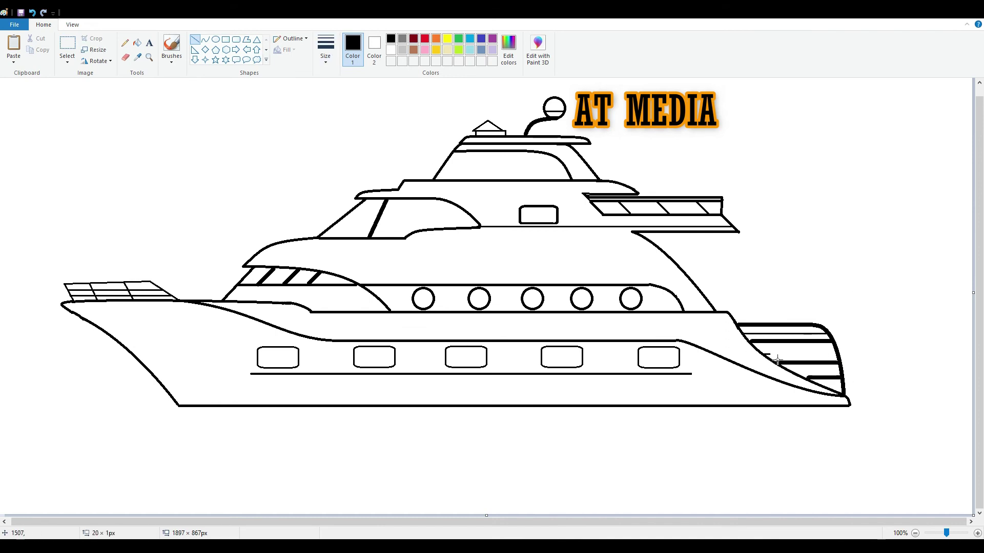
{"action": "left_click_drag", "start_coordinate": [761, 353], "coordinate": [842, 352]}
{"action": "left_click_drag", "start_coordinate": [790, 370], "coordinate": [841, 370]}
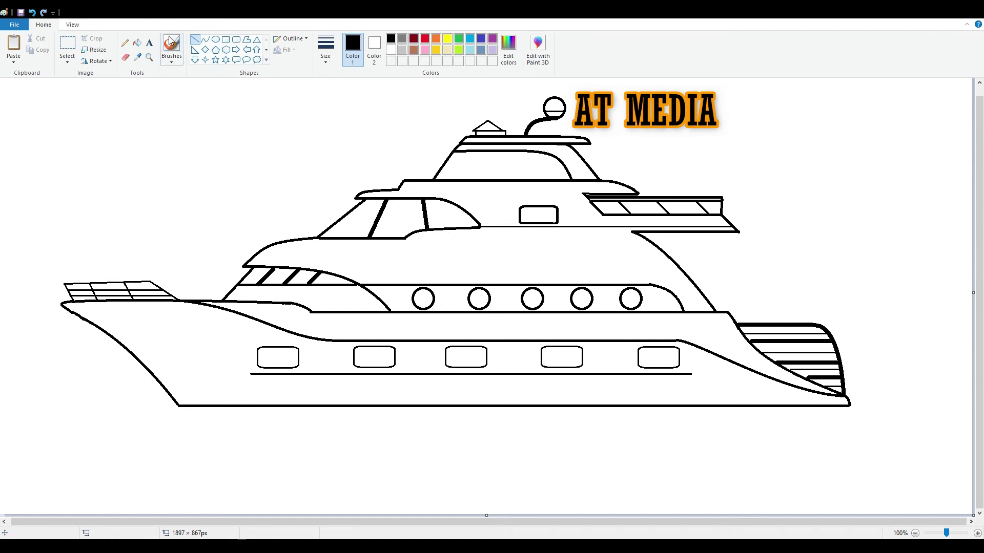
Draw a thick turquoise horizontal waterline across the full canvas just below the hull and fill the area beneath it turquoise
{"action": "mouse_move", "coordinate": [7, 394]}
{"action": "left_mouse_down"}
{"action": "mouse_move", "coordinate": [589, 395]}
{"action": "mouse_move", "coordinate": [973, 413]}
{"action": "left_mouse_up"}
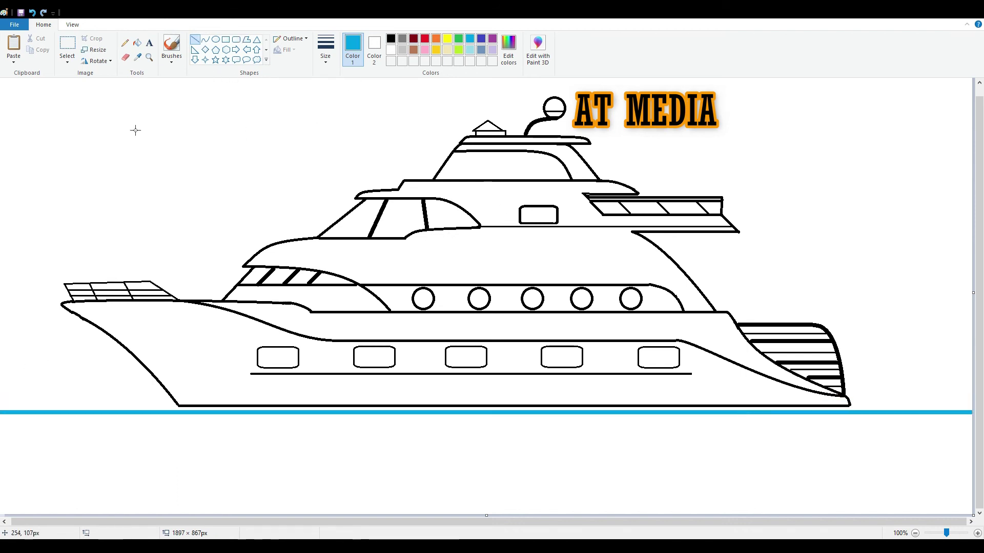
{"action": "left_click", "coordinate": [137, 43]}
{"action": "left_click", "coordinate": [154, 461]}
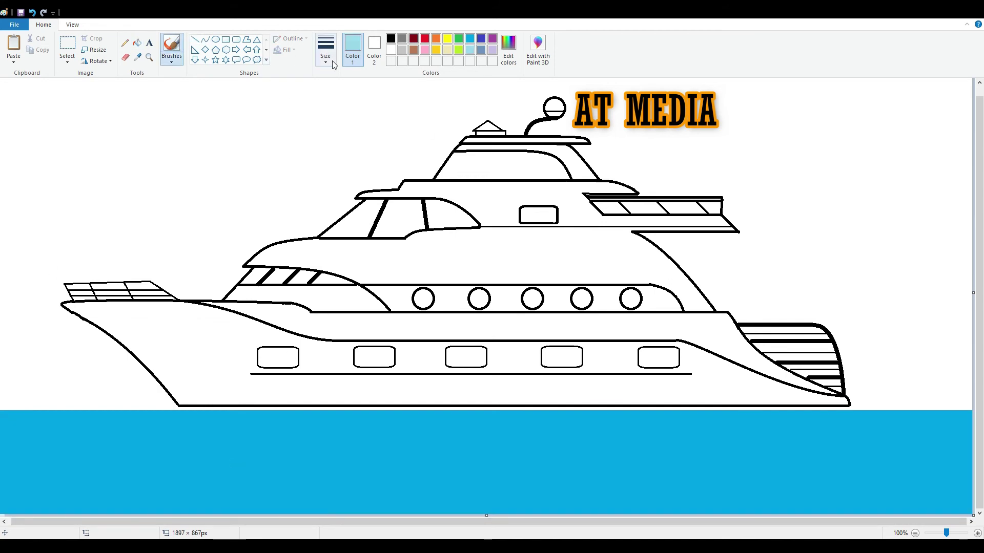
{"action": "left_click_drag", "start_coordinate": [35, 449], "coordinate": [72, 447]}
{"action": "left_click_drag", "start_coordinate": [249, 455], "coordinate": [275, 453]}
{"action": "key", "text": "ctrl+z"}
{"action": "key", "text": "ctrl+z"}
Paint scattered short, nearly horizontal light-turquoise brush strokes across the sea as waves
{"action": "left_click_drag", "start_coordinate": [41, 447], "coordinate": [87, 446]}
{"action": "left_click_drag", "start_coordinate": [175, 434], "coordinate": [211, 433]}
{"action": "left_click_drag", "start_coordinate": [290, 435], "coordinate": [346, 433]}
{"action": "left_click_drag", "start_coordinate": [437, 436], "coordinate": [632, 439]}
{"action": "left_click_drag", "start_coordinate": [543, 458], "coordinate": [615, 464]}
{"action": "left_click_drag", "start_coordinate": [299, 489], "coordinate": [406, 489]}
{"action": "left_click_drag", "start_coordinate": [750, 461], "coordinate": [817, 458]}
{"action": "left_click_drag", "start_coordinate": [675, 470], "coordinate": [712, 466]}
{"action": "left_click_drag", "start_coordinate": [467, 487], "coordinate": [551, 495]}
{"action": "left_click_drag", "start_coordinate": [156, 477], "coordinate": [185, 475]}
{"action": "left_click_drag", "start_coordinate": [76, 473], "coordinate": [134, 484]}
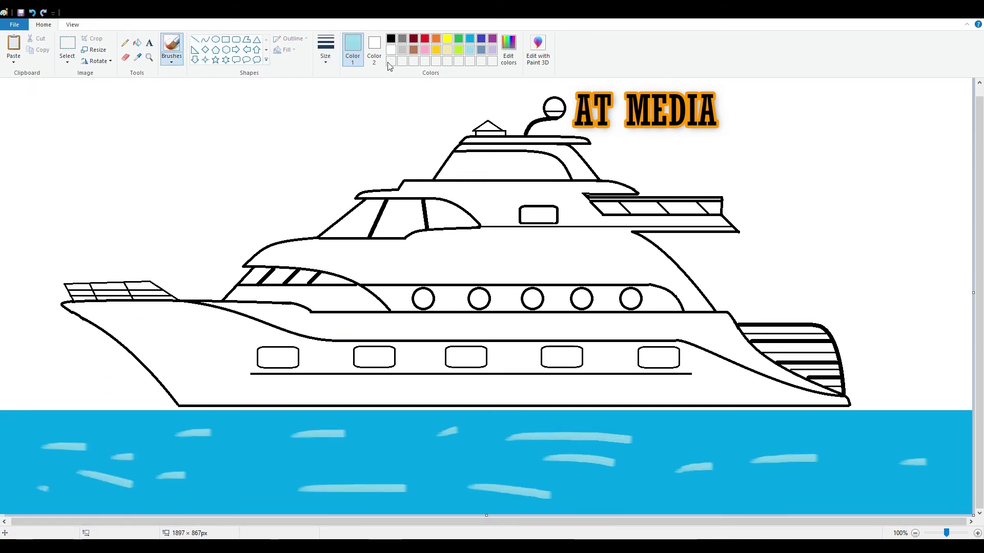
Paint white brush highlights beside and between the light-turquoise wave strokes across the sea
{"action": "left_click", "coordinate": [391, 50]}
{"action": "left_click_drag", "start_coordinate": [63, 457], "coordinate": [90, 455]}
{"action": "left_click_drag", "start_coordinate": [208, 457], "coordinate": [267, 457]}
{"action": "left_click_drag", "start_coordinate": [389, 464], "coordinate": [483, 460]}
{"action": "left_click_drag", "start_coordinate": [728, 467], "coordinate": [811, 465]}
{"action": "left_click_drag", "start_coordinate": [161, 483], "coordinate": [238, 483]}
{"action": "left_click_drag", "start_coordinate": [317, 492], "coordinate": [365, 491]}
{"action": "left_click_drag", "start_coordinate": [481, 494], "coordinate": [544, 498]}
{"action": "left_click_drag", "start_coordinate": [536, 440], "coordinate": [630, 443]}
{"action": "left_click_drag", "start_coordinate": [328, 439], "coordinate": [295, 440]}
{"action": "left_click_drag", "start_coordinate": [221, 438], "coordinate": [185, 437]}
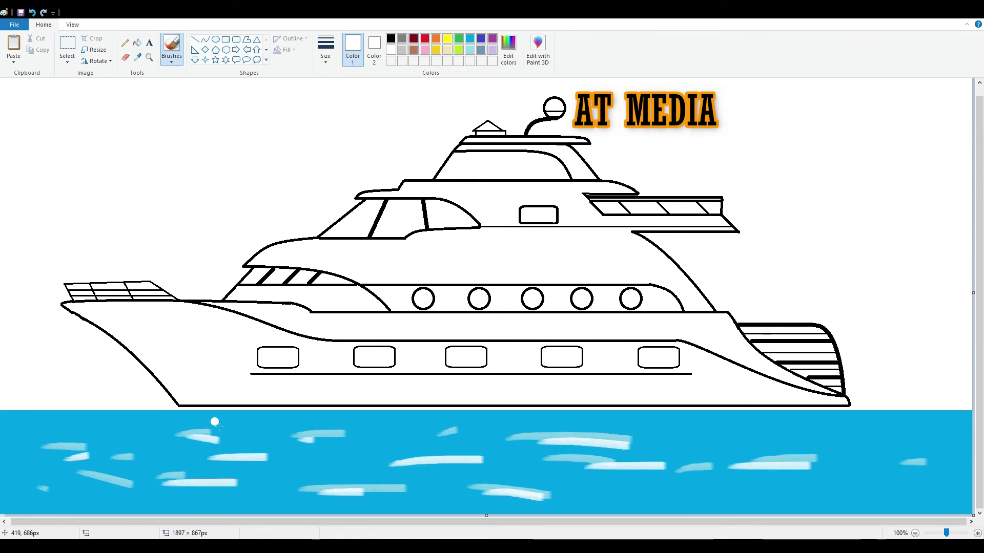
Select the whole yacht and move it straight down until the bottom of its hull sits in the water
{"action": "left_click", "coordinate": [67, 45]}
{"action": "left_click_drag", "start_coordinate": [23, 82], "coordinate": [896, 411]}
{"action": "left_click_drag", "start_coordinate": [745, 322], "coordinate": [742, 340]}
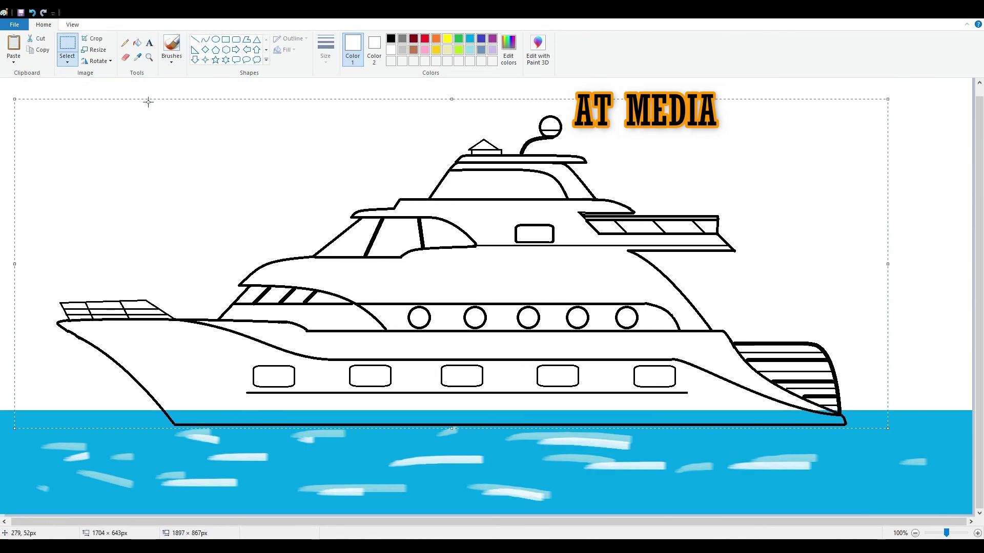
Fill the main hull dark grey and recolour the thin stripe below its windows grey
{"action": "left_click", "coordinate": [137, 43]}
{"action": "left_click", "coordinate": [402, 61]}
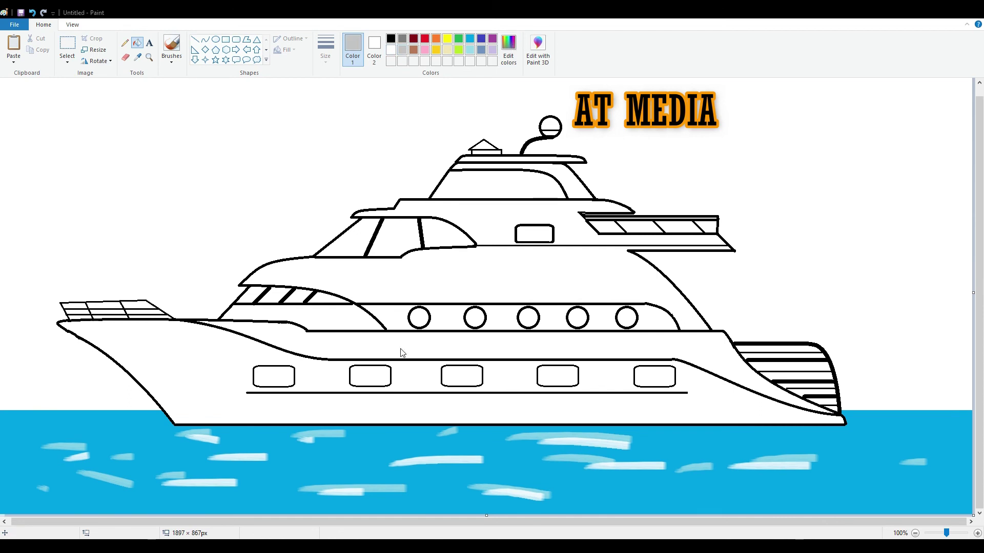
{"action": "left_click", "coordinate": [400, 362]}
{"action": "left_click", "coordinate": [391, 61]}
{"action": "left_click", "coordinate": [359, 393]}
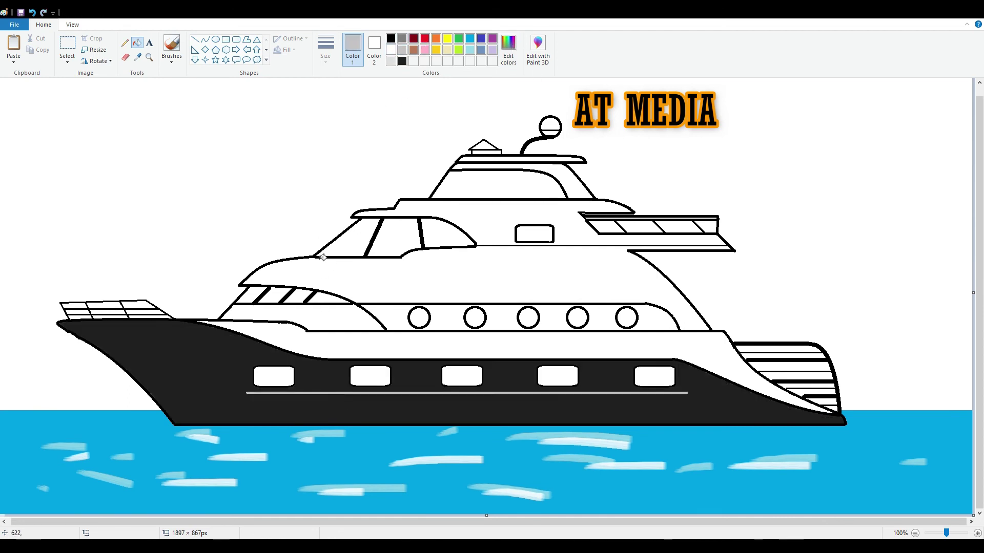
Fill the five hull windows and their outlines light grey
{"action": "left_click", "coordinate": [274, 377]}
{"action": "left_click", "coordinate": [370, 377]}
{"action": "left_click", "coordinate": [461, 377]}
{"action": "left_click", "coordinate": [557, 377]}
{"action": "left_click", "coordinate": [654, 376]}
{"action": "left_click", "coordinate": [575, 370]}
{"action": "left_click", "coordinate": [475, 368]}
{"action": "left_click", "coordinate": [383, 368]}
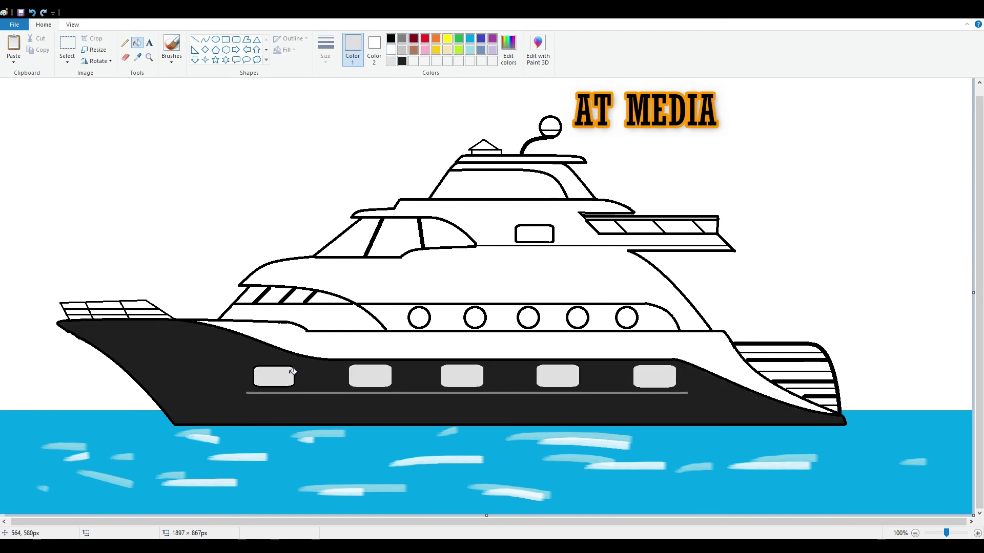
{"action": "left_click", "coordinate": [291, 368]}
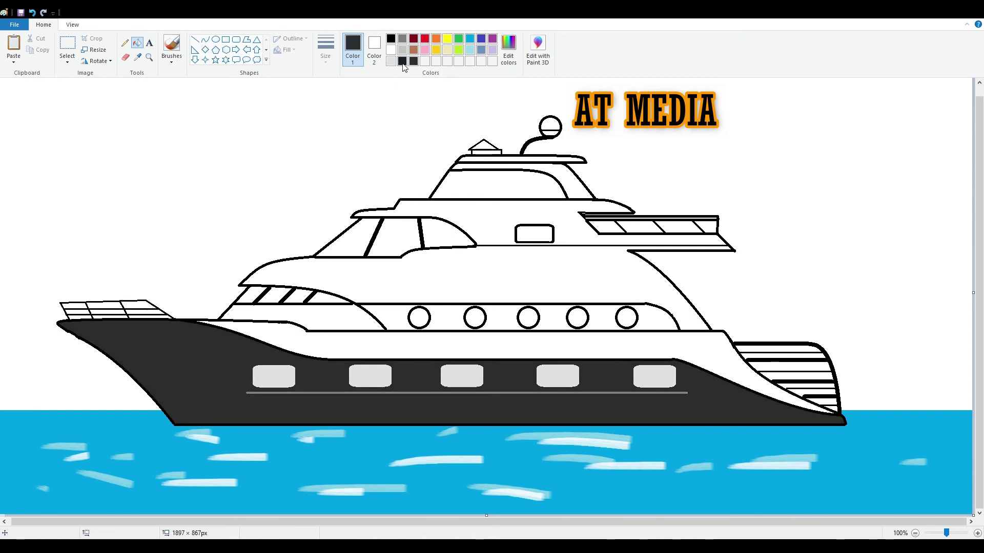
Fill the upper hull band near-black and all sections of the superstructure body red, leaving the windows and porthole band unfilled
{"action": "left_click", "coordinate": [402, 61]}
{"action": "left_click", "coordinate": [301, 328]}
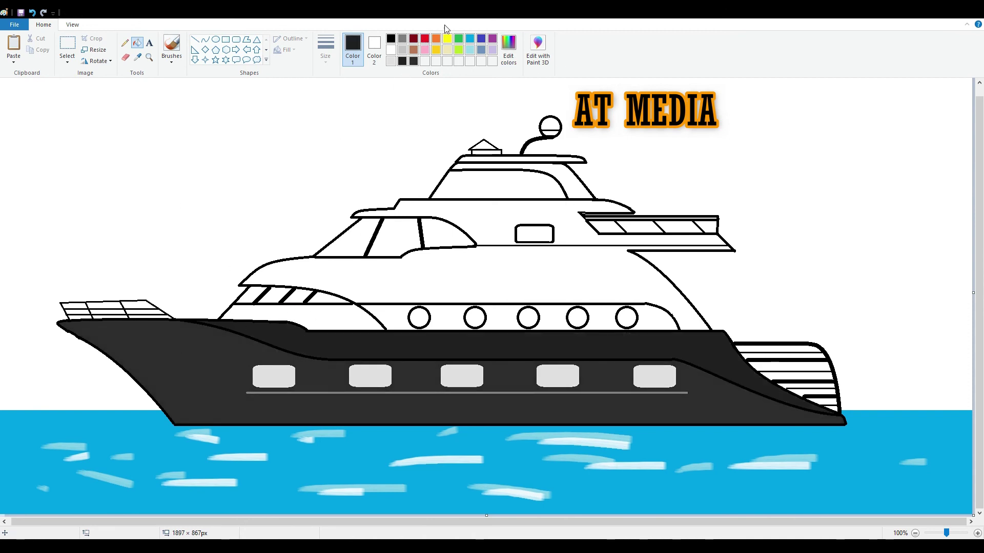
{"action": "left_click", "coordinate": [425, 38]}
{"action": "left_click", "coordinate": [511, 283]}
{"action": "left_click", "coordinate": [512, 221]}
{"action": "left_click", "coordinate": [528, 176]}
{"action": "key", "text": "ctrl+z"}
{"action": "left_click", "coordinate": [574, 185]}
{"action": "left_click", "coordinate": [307, 318]}
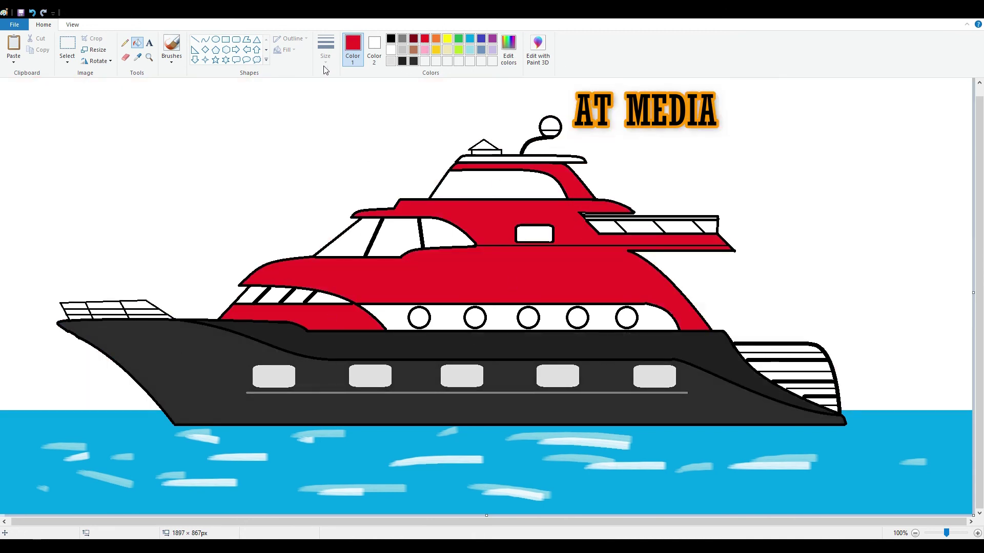
Fill the porthole band and the top roof slab gold
{"action": "left_click", "coordinate": [436, 50]}
{"action": "left_click", "coordinate": [445, 318]}
{"action": "left_click", "coordinate": [517, 159]}
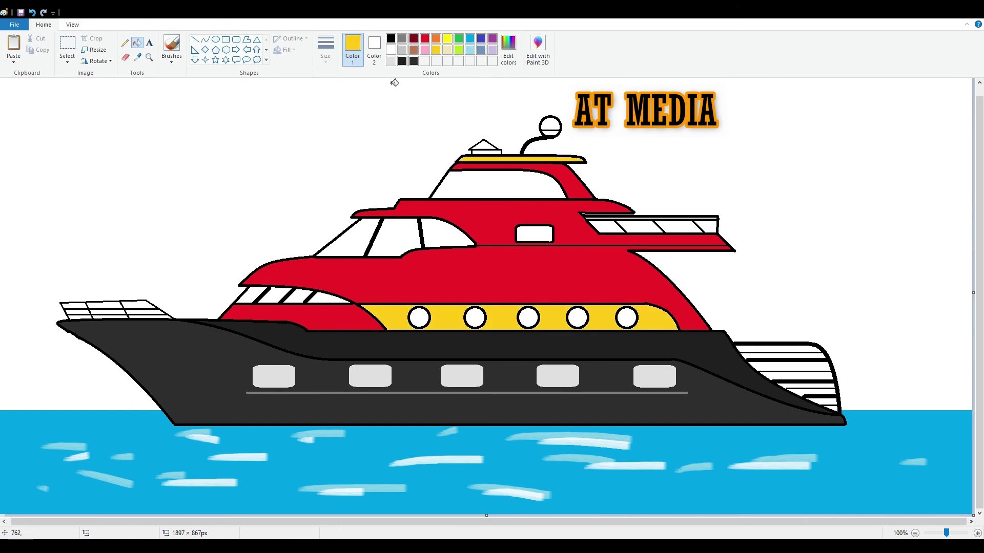
Fill the five portholes, the wheelhouse panes, the small rectangular window and the top-deck window light grey
{"action": "left_click", "coordinate": [391, 61]}
{"action": "left_click", "coordinate": [419, 317]}
{"action": "left_click", "coordinate": [475, 318]}
{"action": "left_click", "coordinate": [528, 318]}
{"action": "left_click", "coordinate": [578, 318]}
{"action": "left_click", "coordinate": [627, 318]}
{"action": "left_click", "coordinate": [395, 236]}
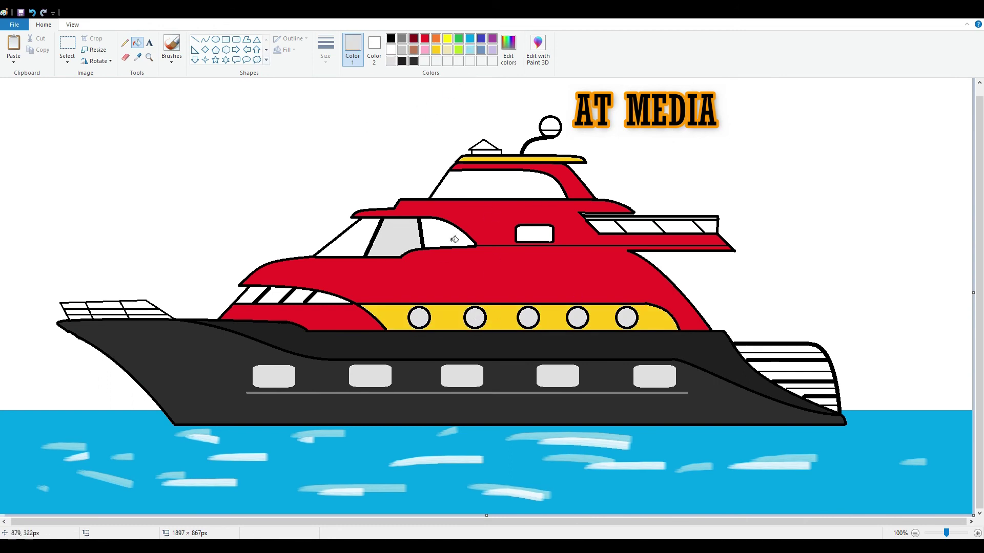
{"action": "left_click", "coordinate": [349, 241]}
{"action": "left_click", "coordinate": [534, 235]}
{"action": "left_click", "coordinate": [500, 184]}
Fill the small rooftop structure's triangular top yellow and its base red
{"action": "left_click", "coordinate": [447, 38]}
{"action": "left_click", "coordinate": [485, 147]}
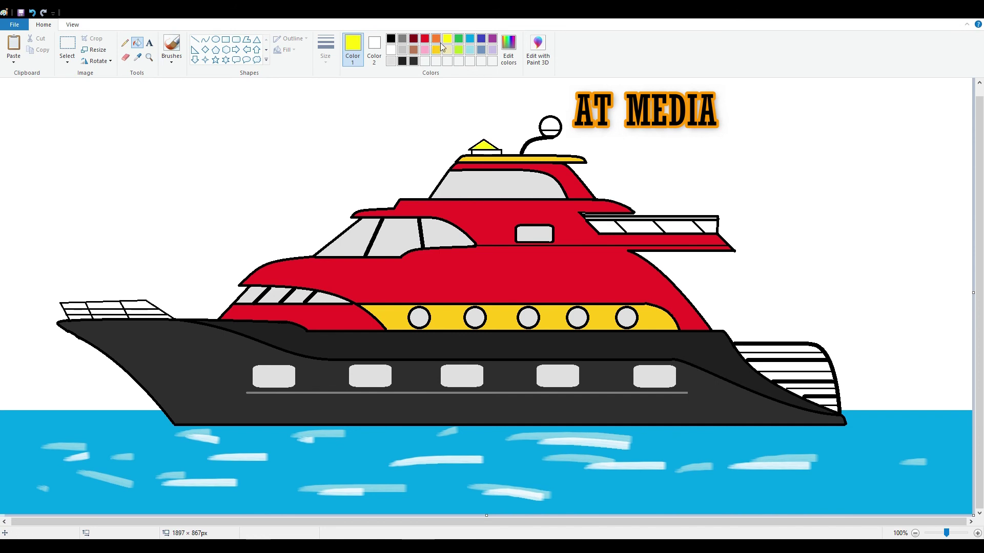
{"action": "left_click", "coordinate": [425, 39]}
{"action": "left_click", "coordinate": [497, 154]}
Draw a thin double black antenna about 128 px tall at the aft end of the upper deck, finishing its base in red
{"action": "left_click", "coordinate": [195, 40]}
{"action": "left_click_drag", "start_coordinate": [604, 140], "coordinate": [607, 206]}
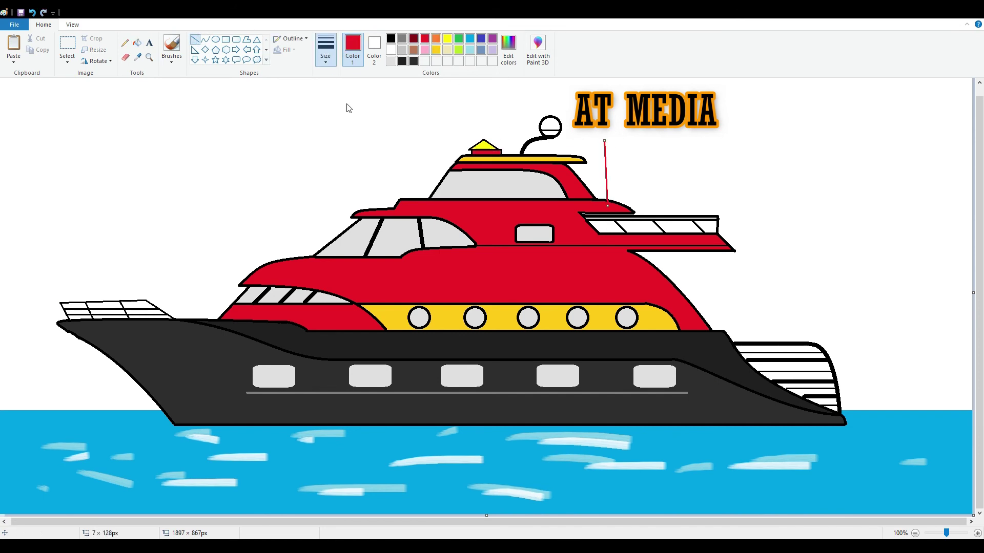
{"action": "left_click", "coordinate": [391, 39]}
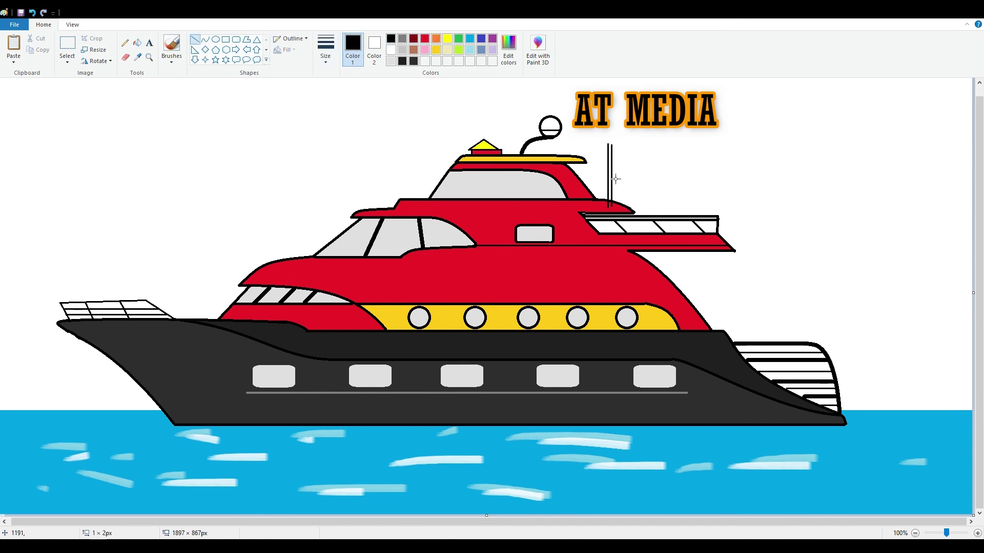
{"action": "left_click_drag", "start_coordinate": [610, 208], "coordinate": [611, 157]}
{"action": "left_click", "coordinate": [425, 38]}
{"action": "left_click_drag", "start_coordinate": [604, 207], "coordinate": [615, 207]}
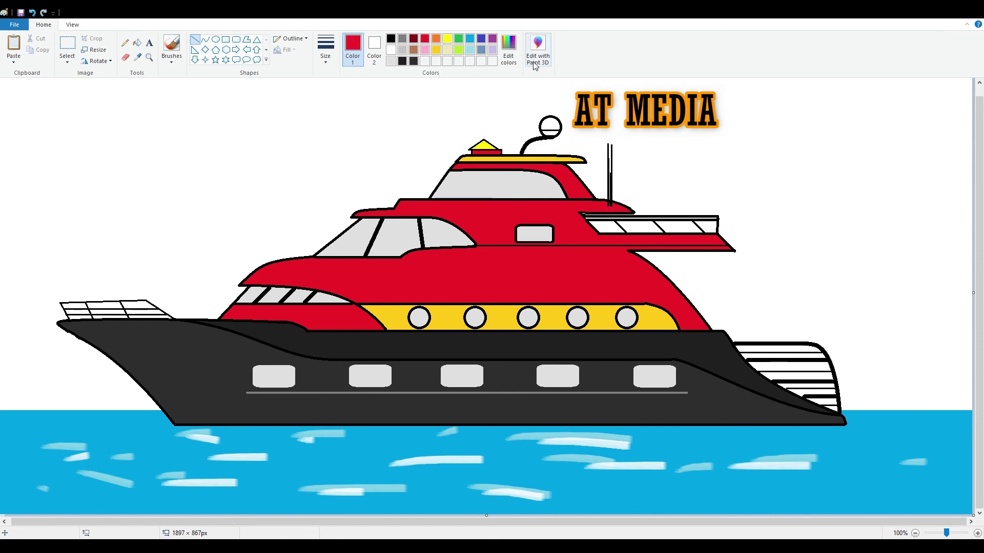
Draw a small black oval inside the round dome on the mast, filling the oval light turquoise and the dome grey
{"action": "left_click", "coordinate": [215, 39]}
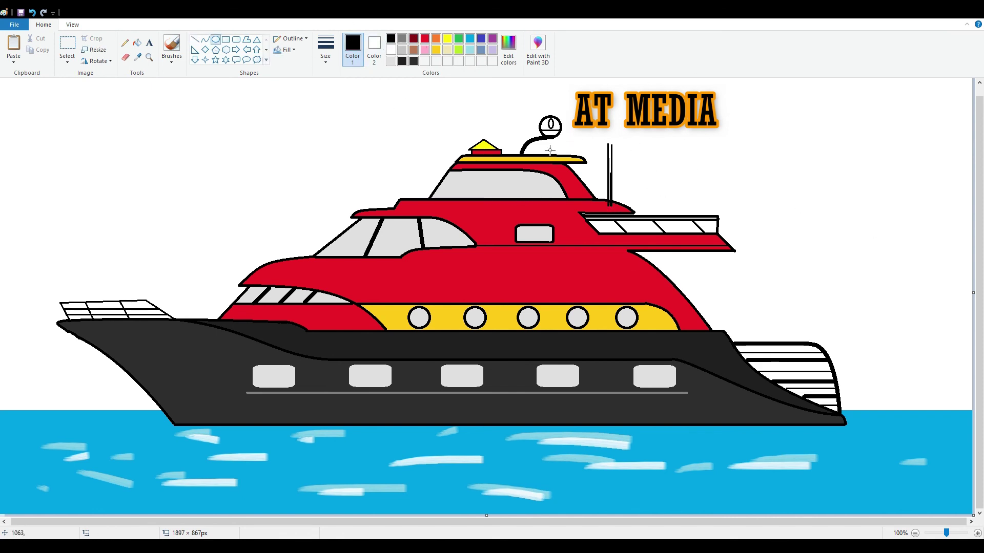
{"action": "left_click", "coordinate": [137, 42]}
{"action": "left_click", "coordinate": [470, 50]}
{"action": "left_click", "coordinate": [402, 39]}
{"action": "left_click", "coordinate": [548, 128]}
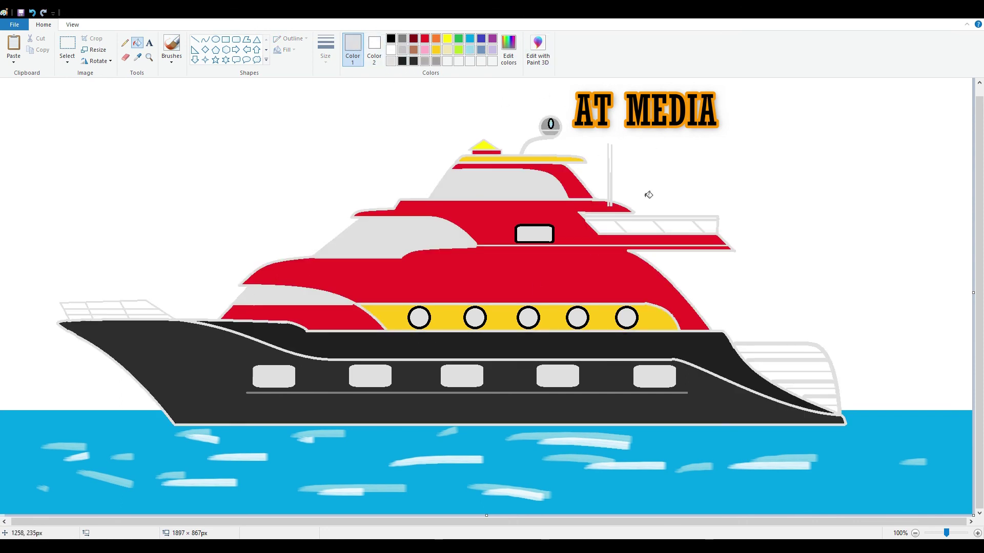
Fill the lower gaps of the stern railing light grey and the sky light turquoise
{"action": "left_click", "coordinate": [828, 396]}
{"action": "left_click", "coordinate": [832, 409]}
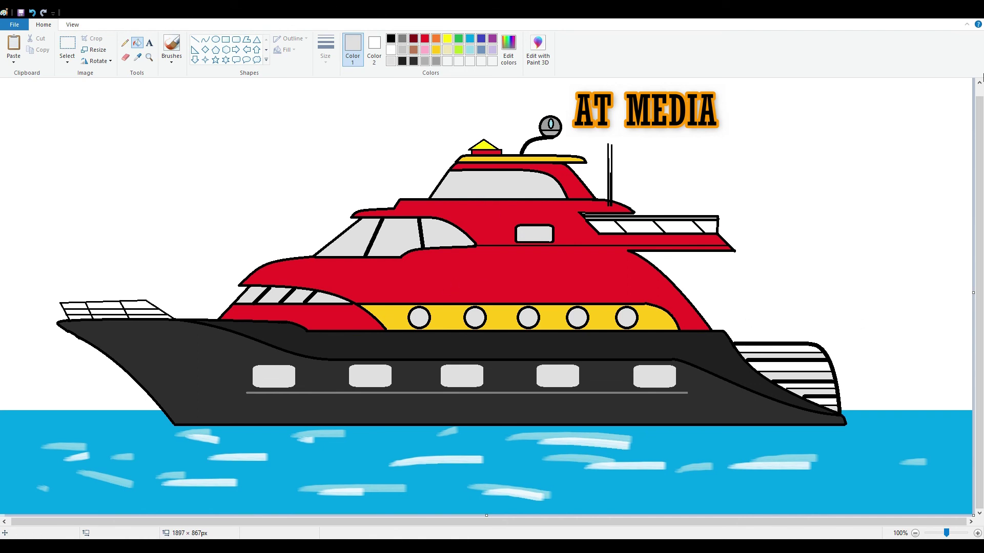
{"action": "left_click", "coordinate": [469, 50]}
{"action": "left_click", "coordinate": [99, 245]}
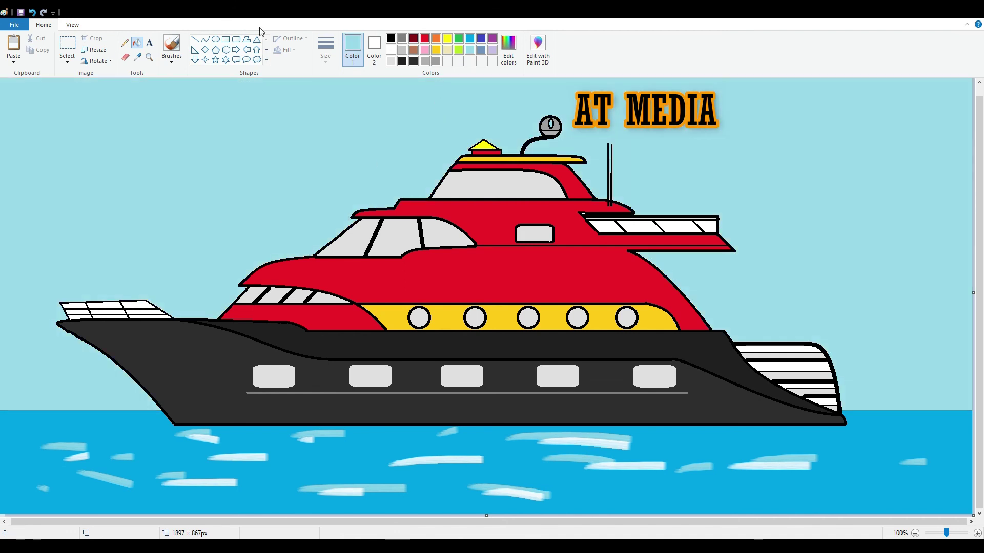
Fill the gaps between the bow railing's bars with the light-turquoise sky colour
{"action": "left_click", "coordinate": [138, 306]}
{"action": "left_click", "coordinate": [149, 314]}
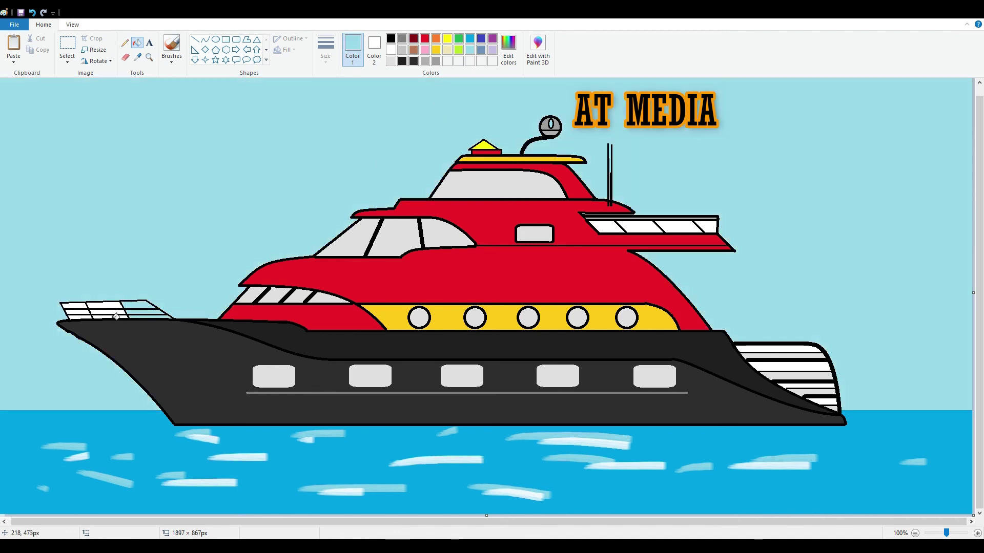
{"action": "left_click", "coordinate": [105, 307]}
{"action": "left_click", "coordinate": [110, 319]}
{"action": "left_click", "coordinate": [76, 314]}
Fill the aft upper-deck railing panels and the wider stern railing gaps with the light-turquoise sky colour
{"action": "left_click", "coordinate": [678, 227]}
{"action": "left_click", "coordinate": [638, 228]}
{"action": "left_click", "coordinate": [604, 227]}
{"action": "left_click", "coordinate": [780, 351]}
{"action": "left_click", "coordinate": [790, 367]}
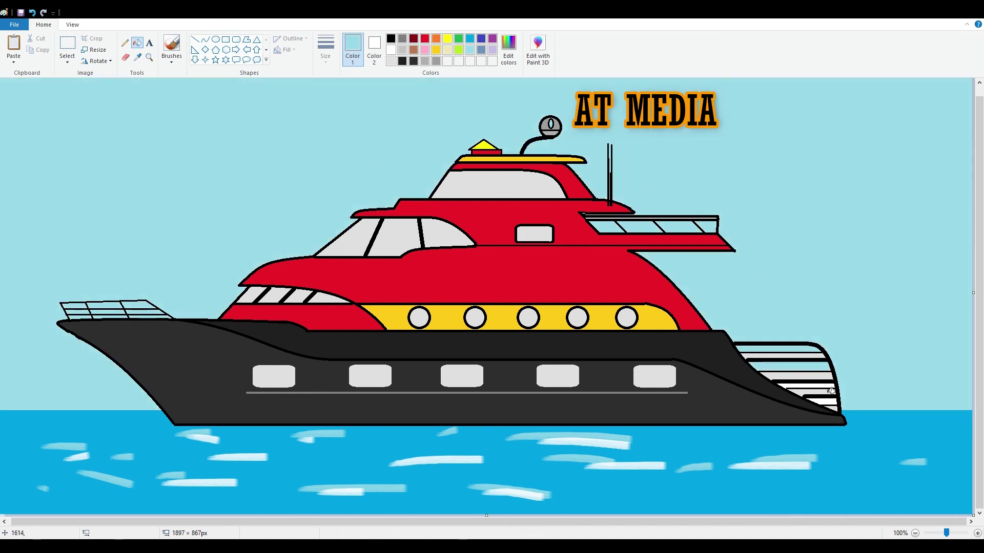
{"action": "left_click", "coordinate": [807, 389]}
{"action": "left_click", "coordinate": [825, 401]}
Draw a white horizontal line about 253 px long in the sky above the bow, with a white circle resting on its forward end
{"action": "left_click", "coordinate": [195, 39]}
{"action": "left_click", "coordinate": [390, 50]}
{"action": "left_click_drag", "start_coordinate": [72, 147], "coordinate": [201, 148]}
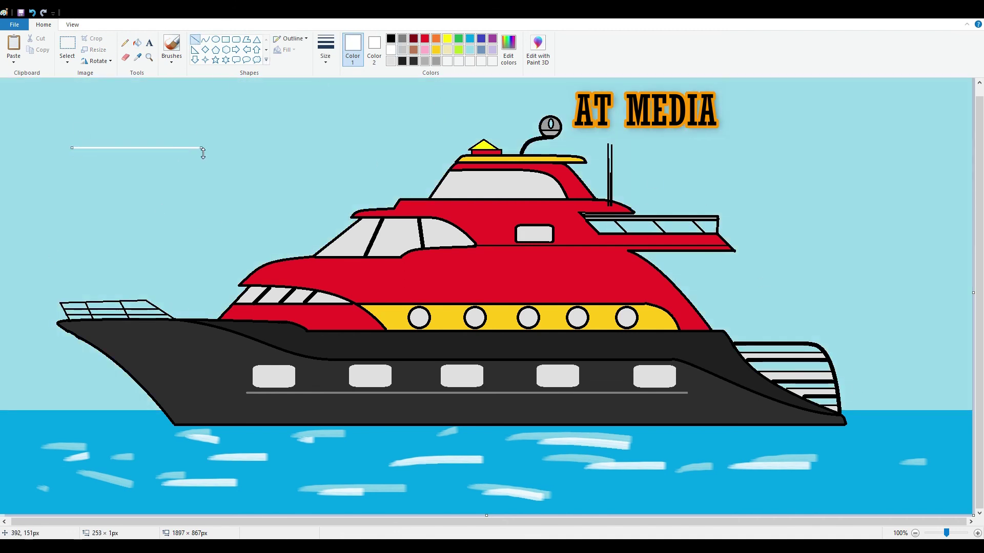
{"action": "left_click", "coordinate": [216, 39]}
{"action": "left_click_drag", "start_coordinate": [58, 111], "coordinate": [96, 148]}
Trim the line's end with the light-turquoise eraser and pencil a white wavy upper edge sloping from the circle to that end
{"action": "left_click", "coordinate": [125, 56]}
{"action": "left_click", "coordinate": [374, 50]}
{"action": "left_click", "coordinate": [469, 50]}
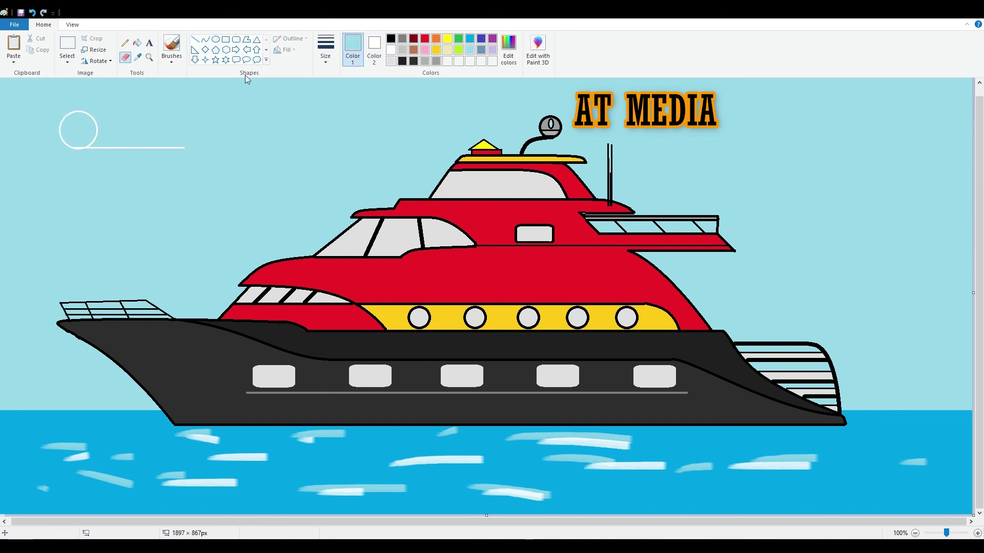
{"action": "left_click", "coordinate": [124, 42]}
{"action": "left_click_drag", "start_coordinate": [92, 117], "coordinate": [190, 147]}
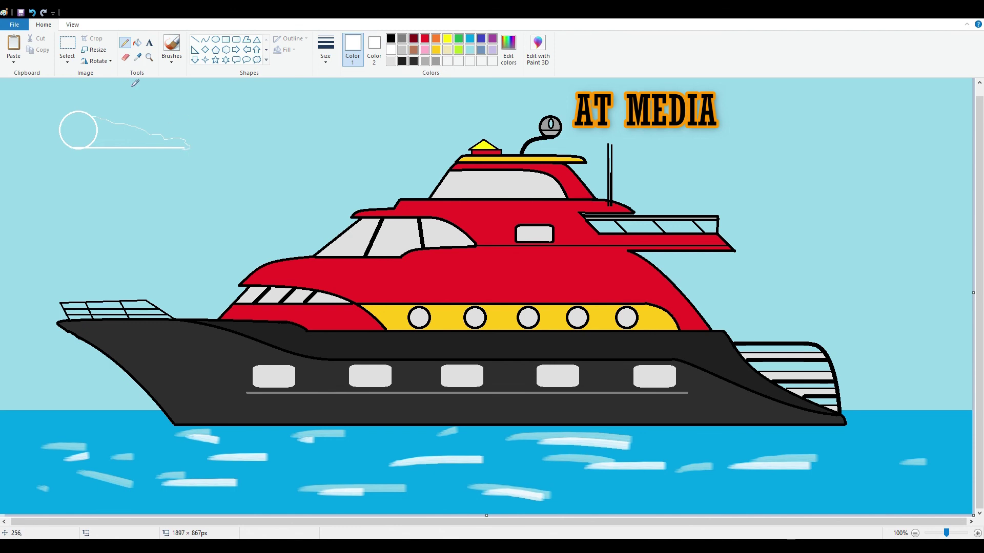
Fill the circle and the tapering body of the cloud outline white
{"action": "left_click", "coordinate": [137, 42]}
{"action": "left_click", "coordinate": [128, 139]}
{"action": "left_click", "coordinate": [78, 130]}
Duplicate the cloud three times, placing one copy below the original and two in the sky above the stern
{"action": "left_click", "coordinate": [67, 47]}
{"action": "left_click_drag", "start_coordinate": [47, 103], "coordinate": [209, 164]}
{"action": "left_click_drag", "start_coordinate": [91, 138], "coordinate": [740, 127]}
{"action": "key", "text": "ctrl+v"}
{"action": "left_click_drag", "start_coordinate": [63, 117], "coordinate": [854, 182]}
{"action": "key", "text": "ctrl+v"}
{"action": "left_click_drag", "start_coordinate": [66, 103], "coordinate": [210, 179]}
{"action": "key", "text": "Escape"}
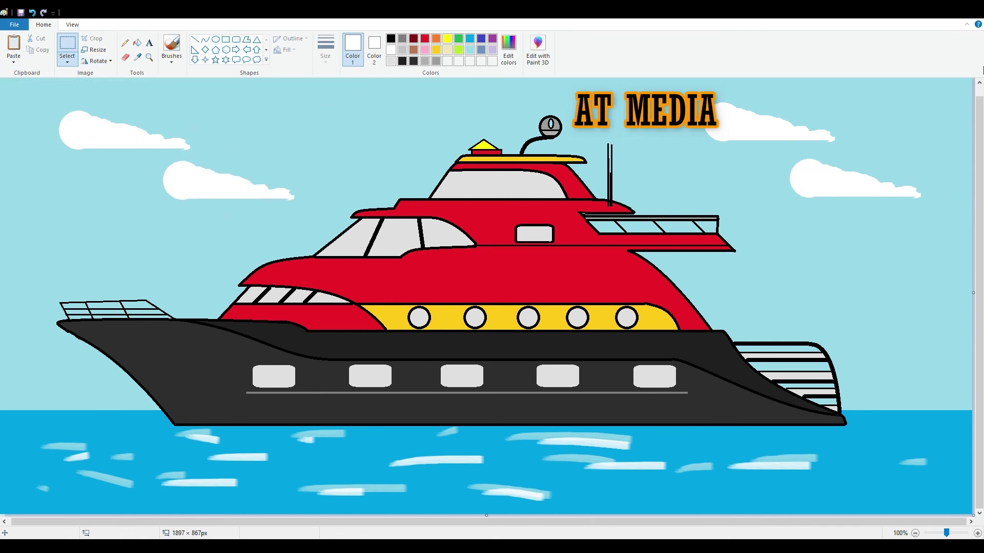